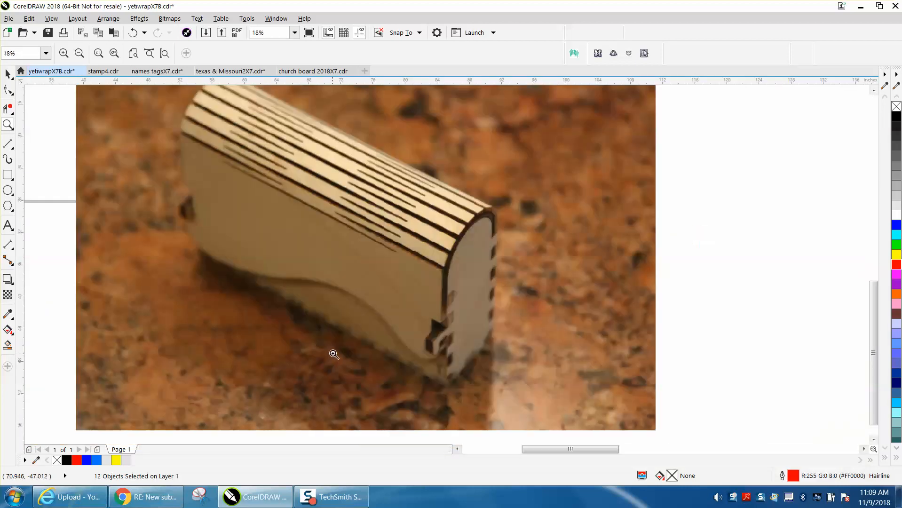
Move both wooden box reference photos sideways so they sit completely clear of the drawing page
scroll(420, 288, "down", 1)
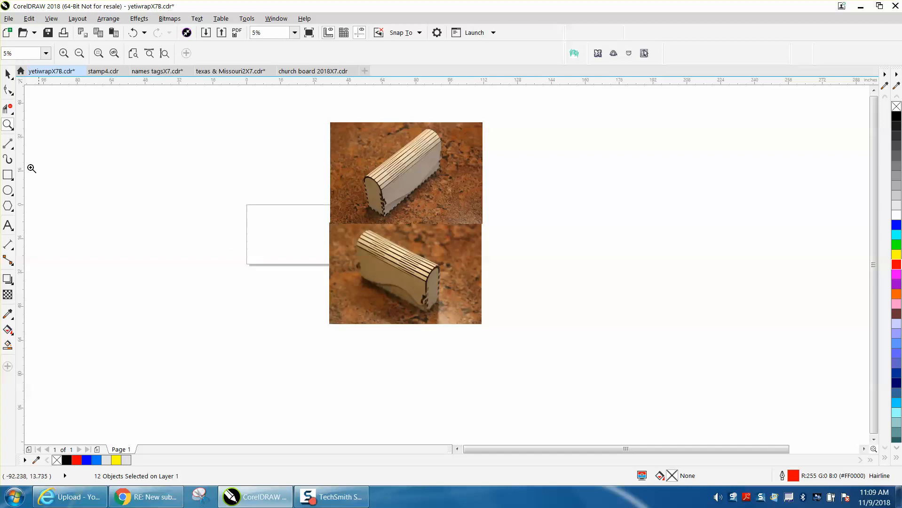
left_click(7, 125)
left_click(371, 267)
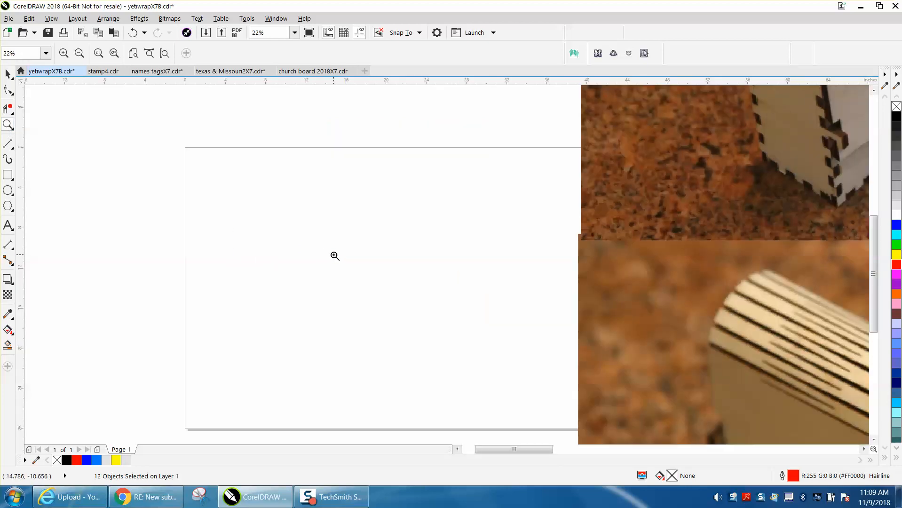
left_click(8, 74)
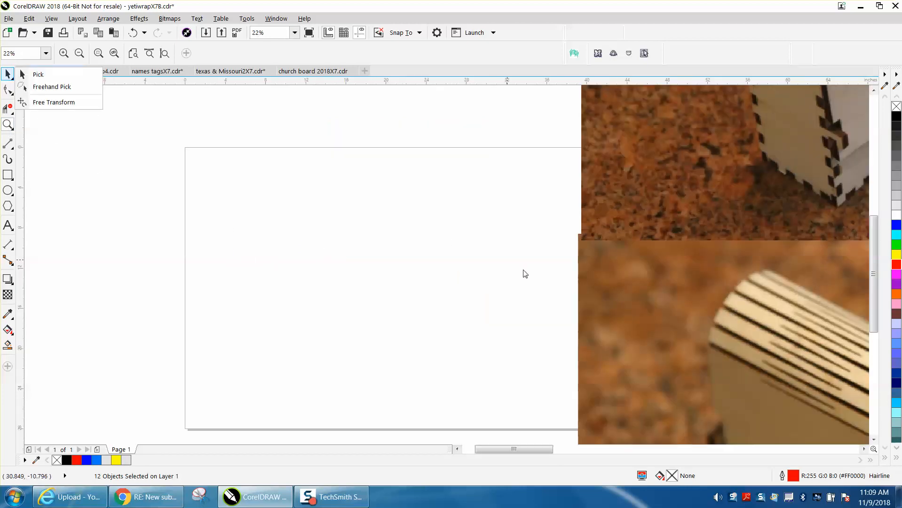
left_click(605, 286)
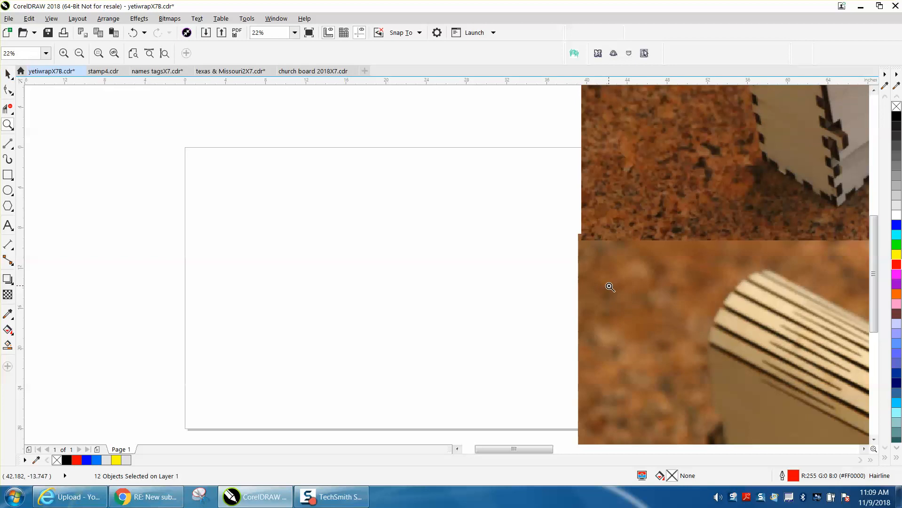
scroll(496, 277, "down", 3)
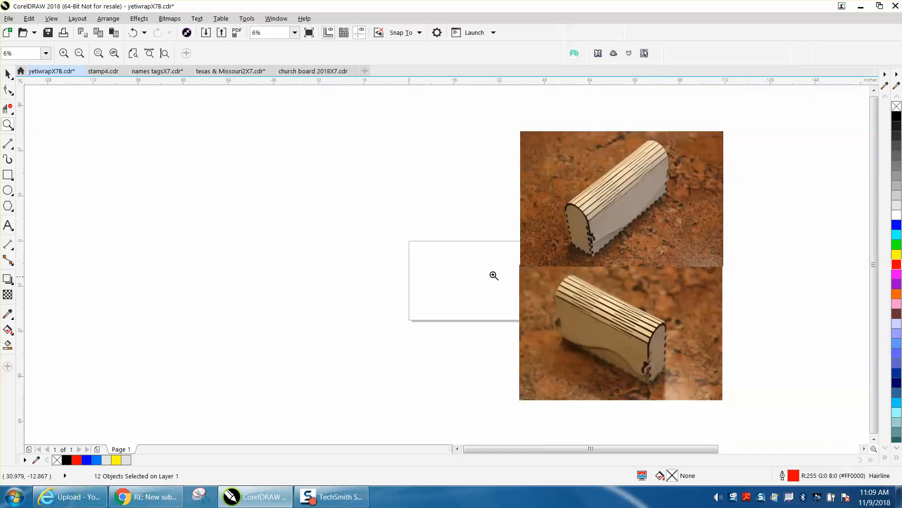
left_click(8, 74)
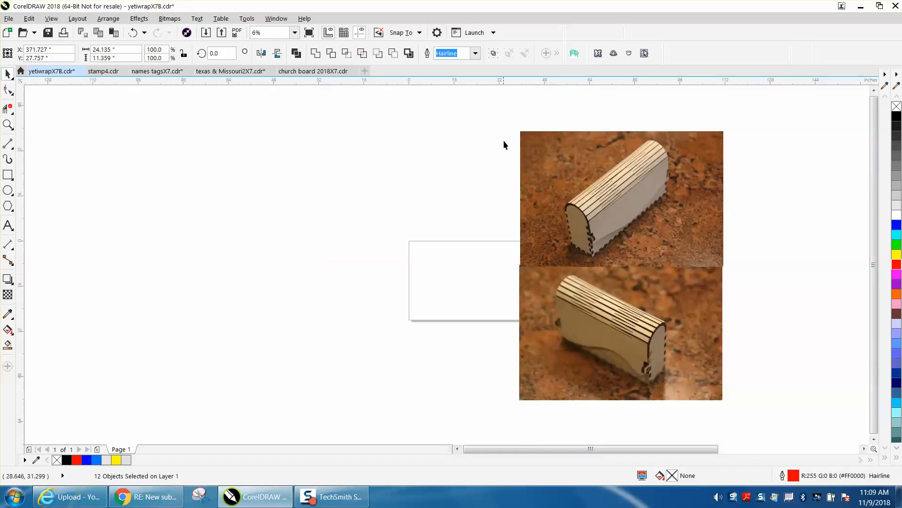
left_click_drag(513, 123, 757, 416)
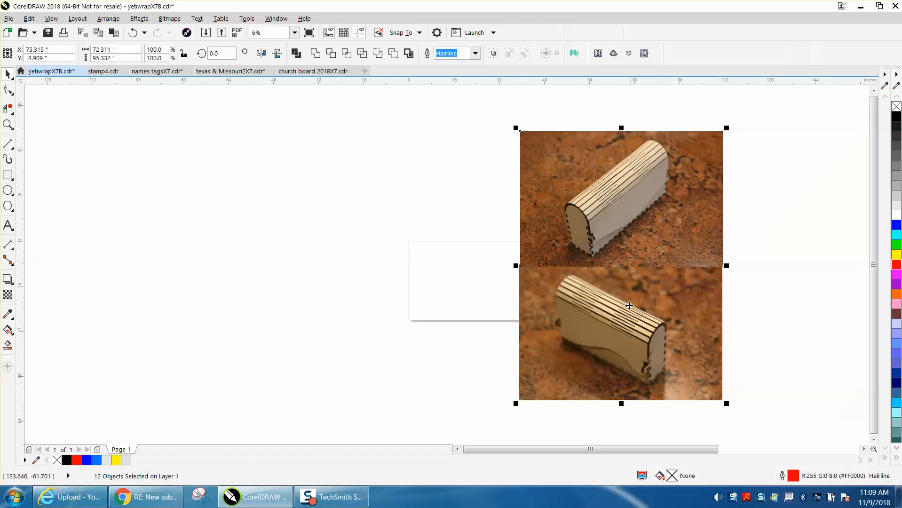
left_click_drag(633, 287, 666, 289)
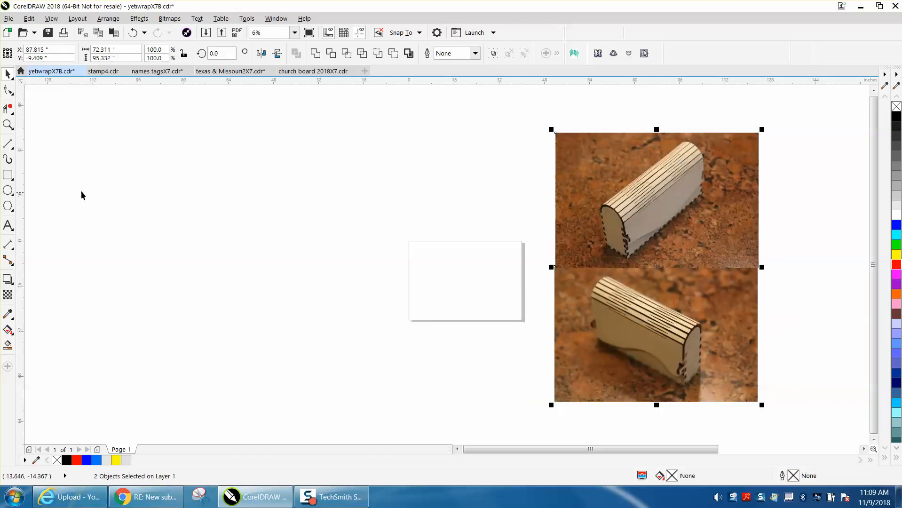
Draw an upright rectangle about 2.6 inches wide and 8.7 inches high on the empty page
left_click(8, 124)
left_click_drag(406, 236, 516, 315)
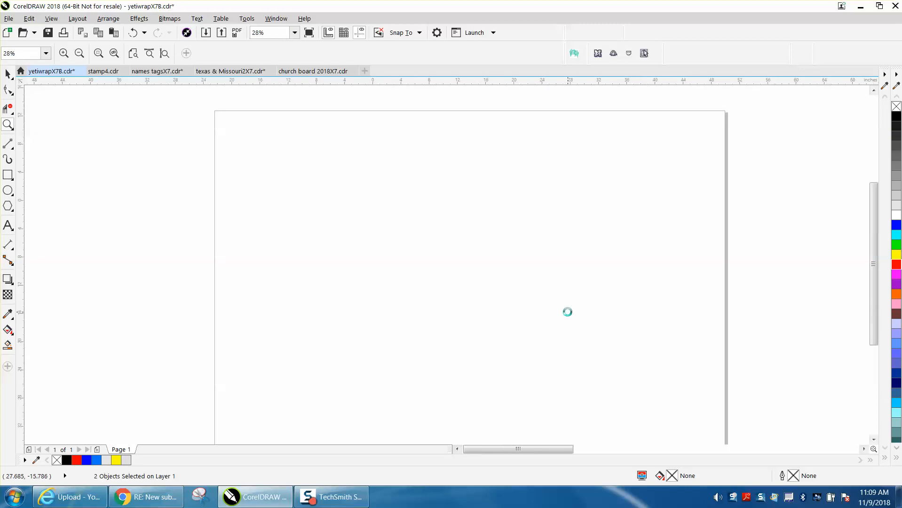
right_click(584, 309)
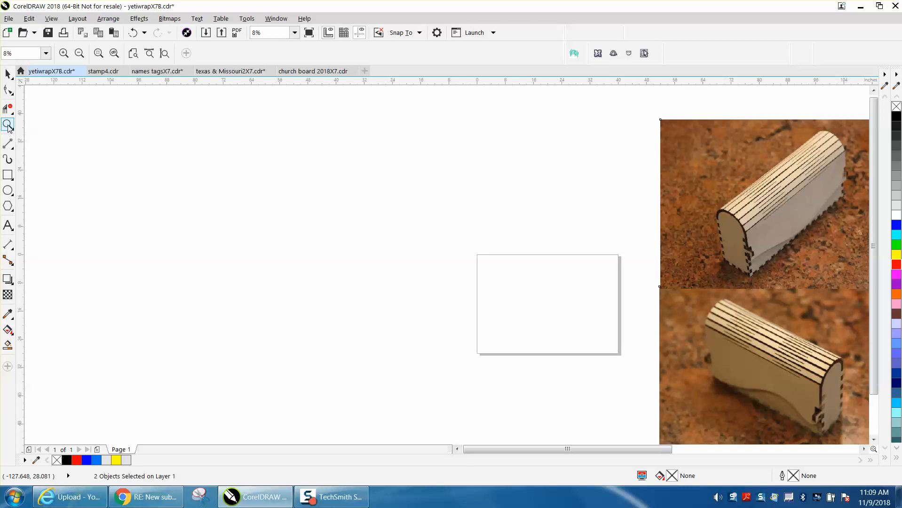
left_click_drag(476, 255, 622, 366)
left_click(7, 175)
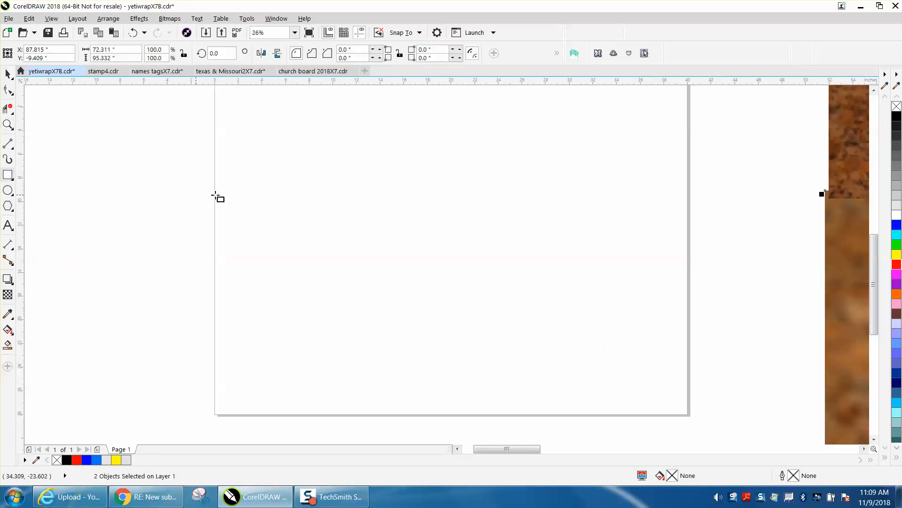
left_click_drag(342, 169, 311, 272)
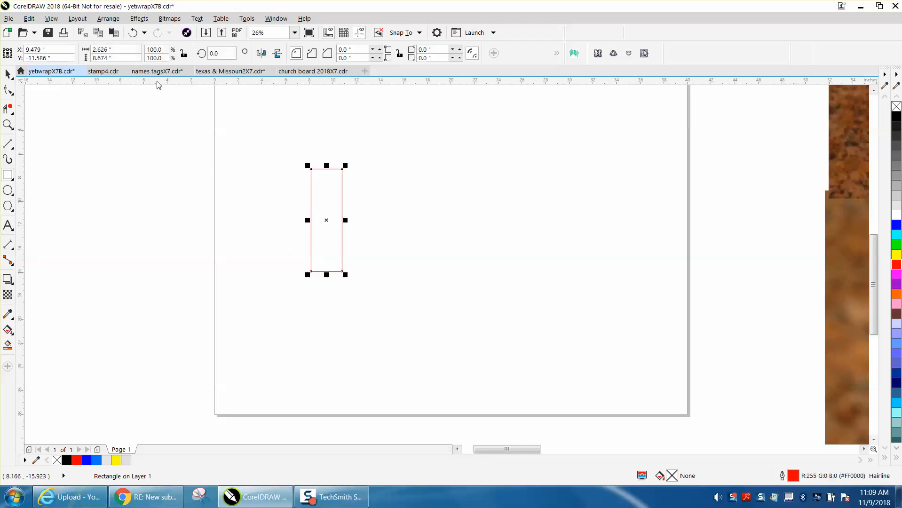
Set the rectangle's size to 2.5 inches wide and 5 inches high
left_click(101, 58)
type("5")
key("shift+Tab")
type("2.5")
key("Return")
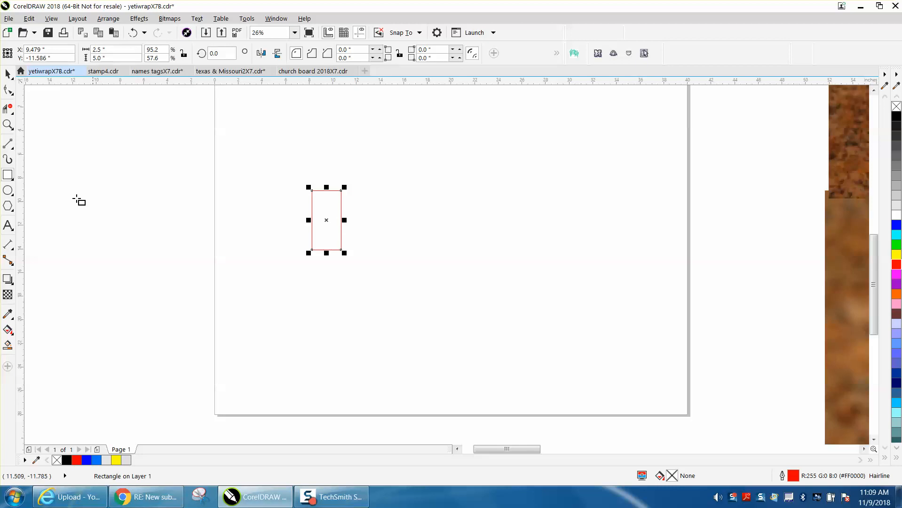
Set the rectangle's width to 2 inches
left_click(8, 124)
left_click_drag(284, 180, 382, 266)
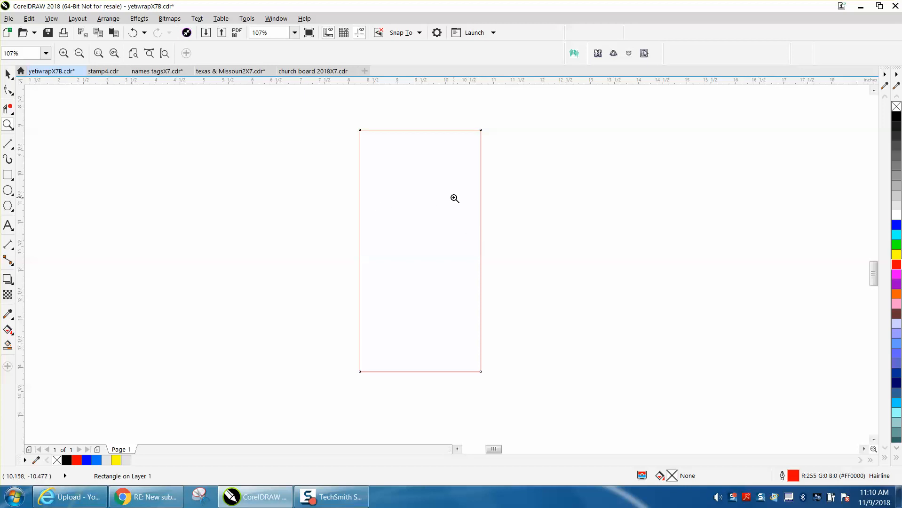
left_click(8, 74)
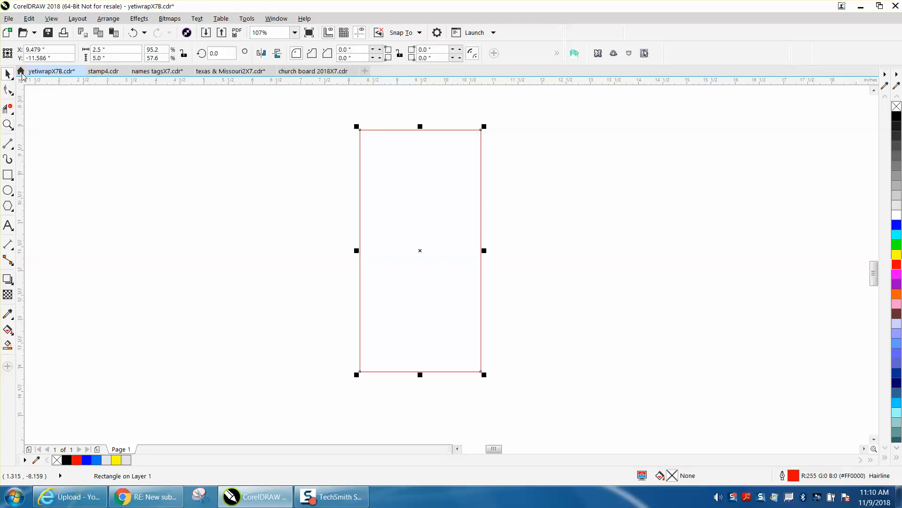
left_click(285, 102)
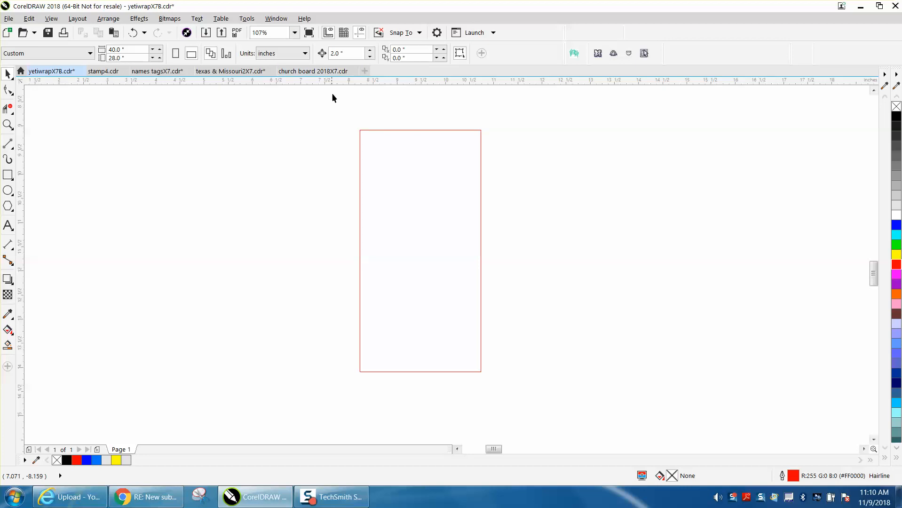
left_click(379, 130)
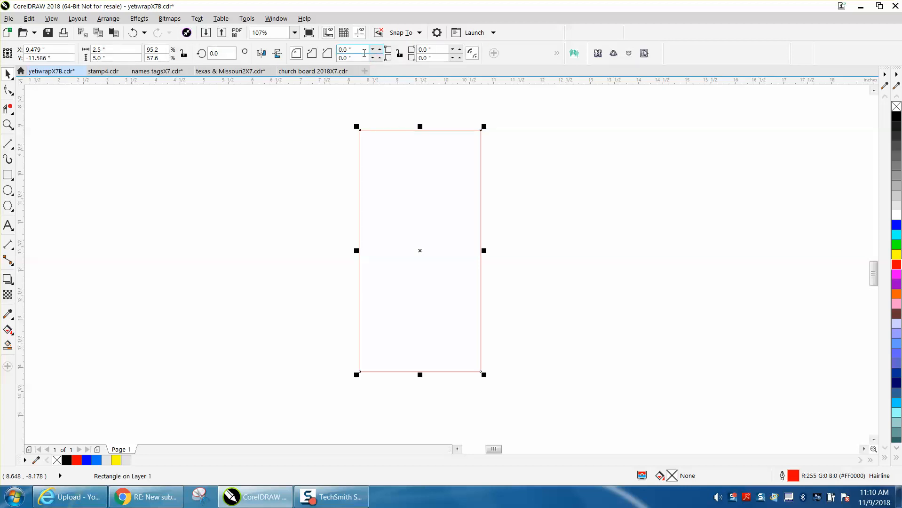
left_click(399, 55)
left_click_drag(114, 50, 82, 51)
type("2")
key("Return")
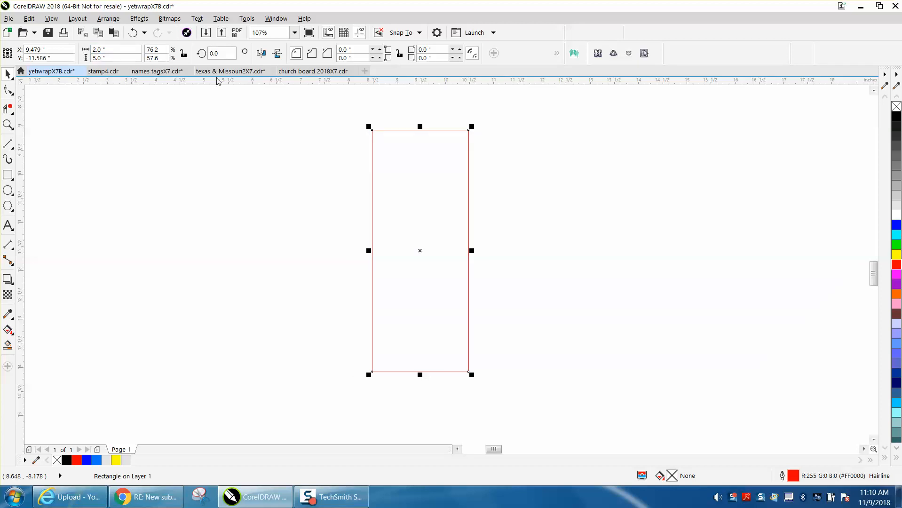
Round only the rectangle's two upper corners with a 1 inch radius to form an arched end panel
left_click(356, 49)
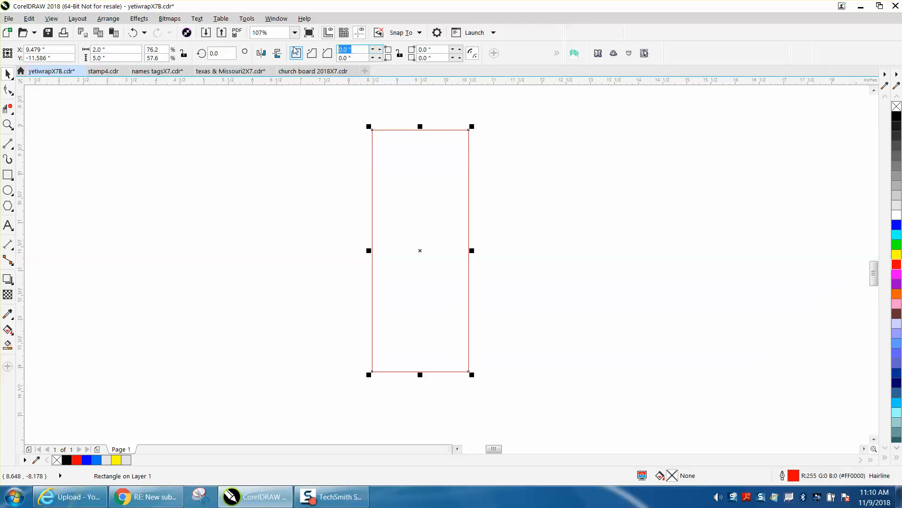
type("1")
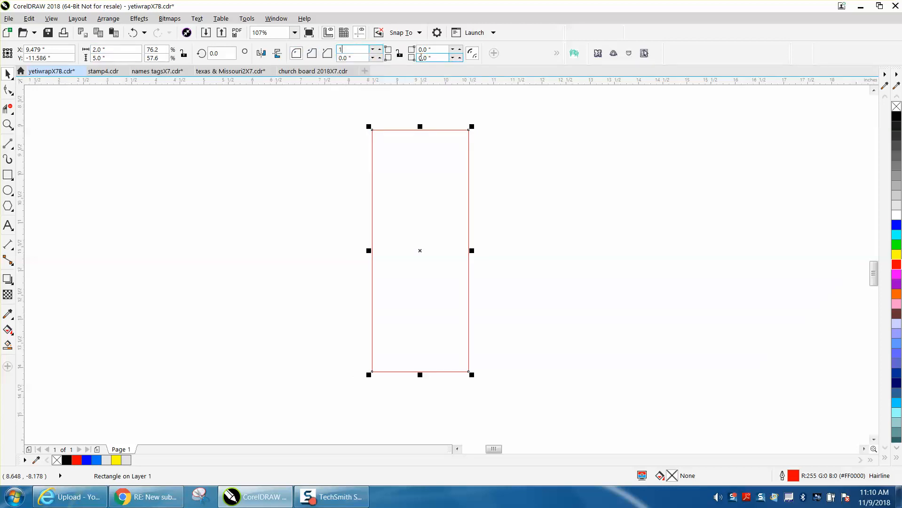
left_click_drag(434, 49, 406, 55)
type("1")
key("Return")
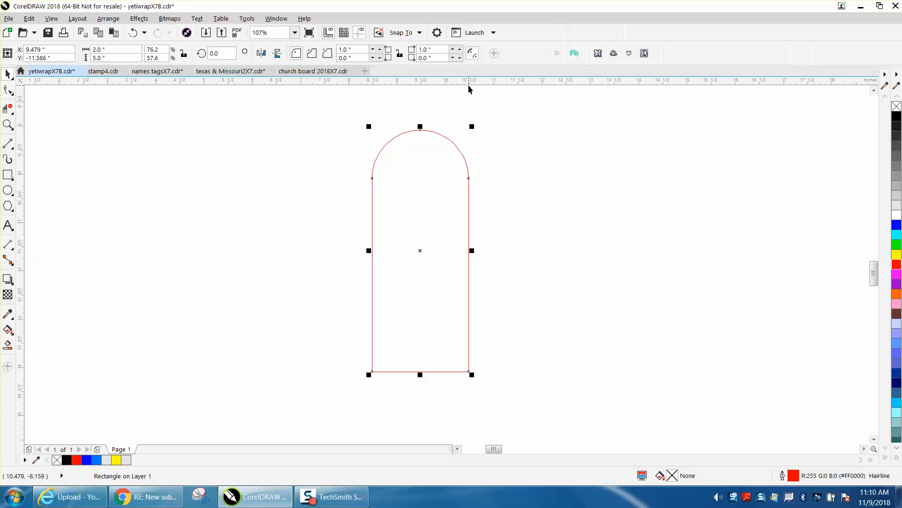
Add a horizontal guideline where the panel's arch meets its straight sides, at Y -10.086 inches
left_click_drag(469, 83, 469, 178)
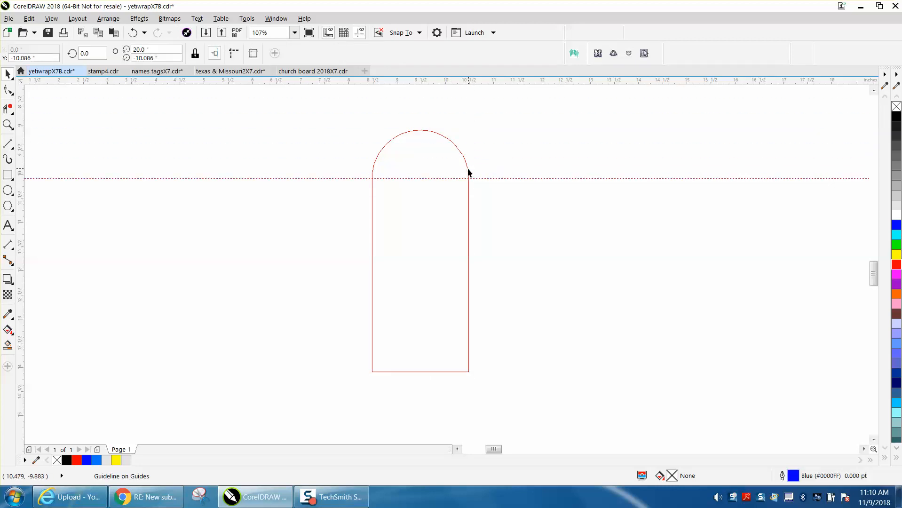
left_click(468, 169)
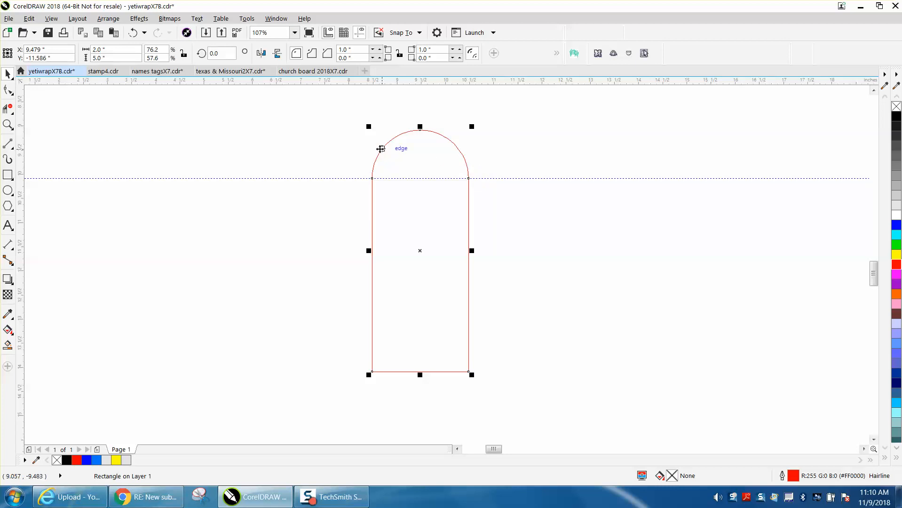
left_click(341, 141)
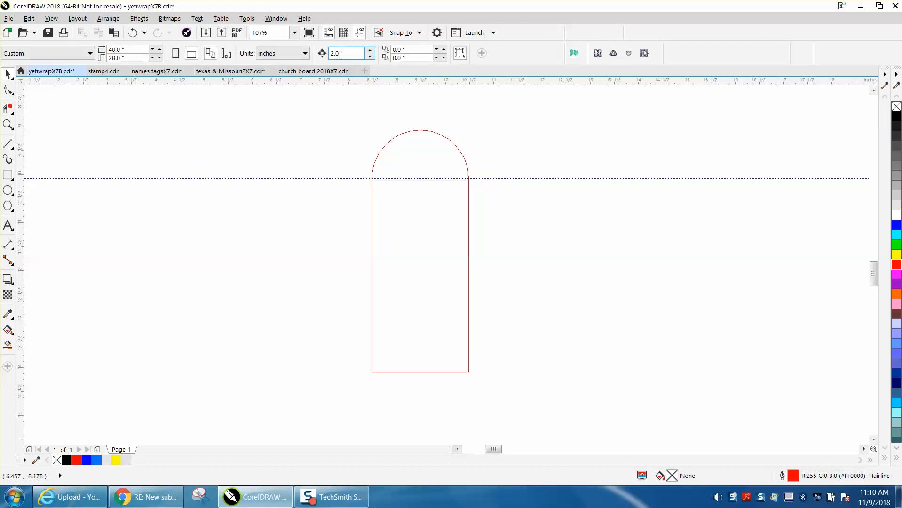
Examine the finger joints along the arched end panel in the lower reference photo
left_click(7, 125)
left_click_drag(345, 171, 571, 393)
right_click(370, 282)
right_click(354, 267)
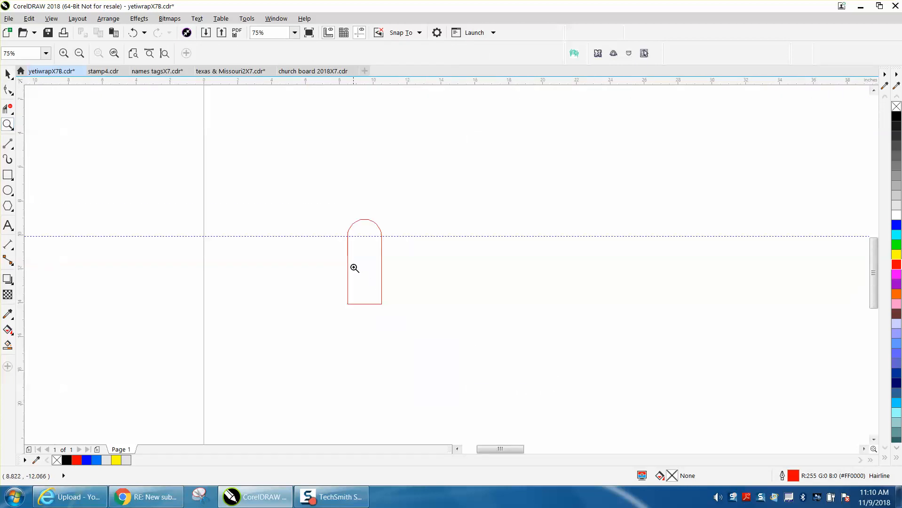
right_click(485, 276)
right_click(706, 291)
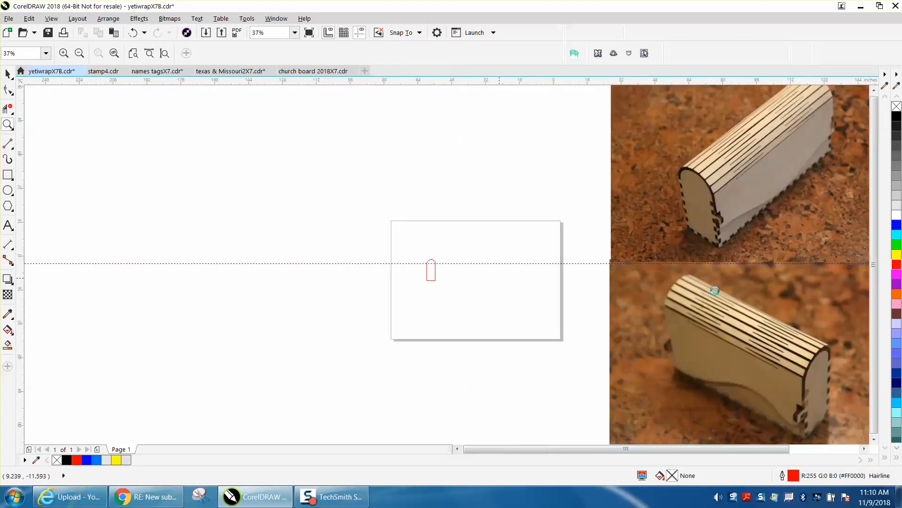
right_click(714, 292)
right_click(751, 322)
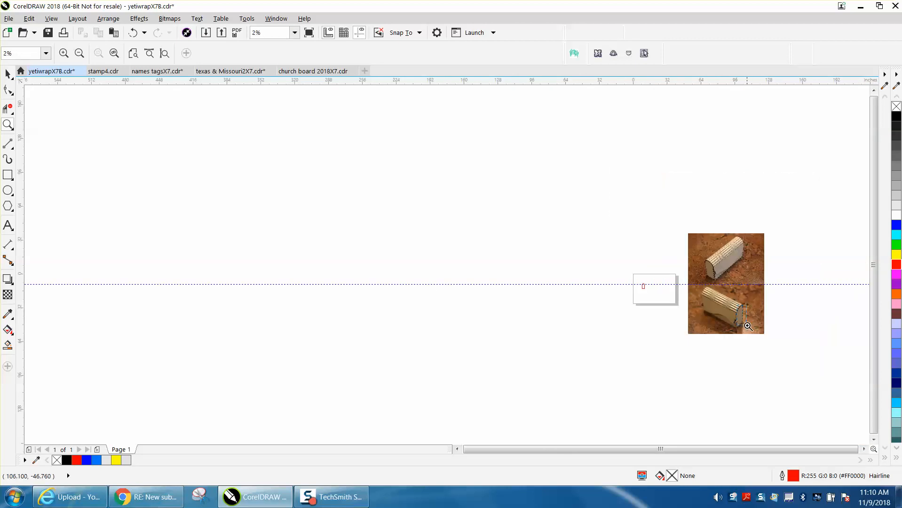
left_click(747, 326)
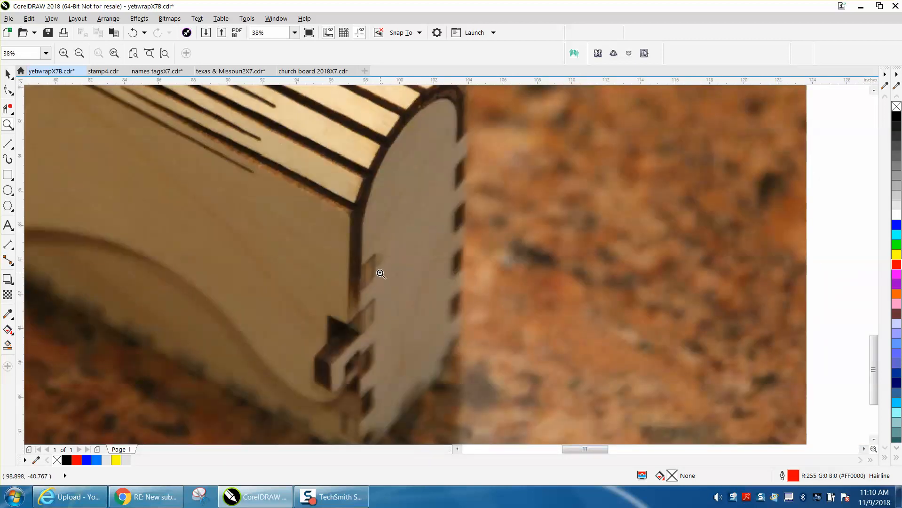
right_click(414, 264)
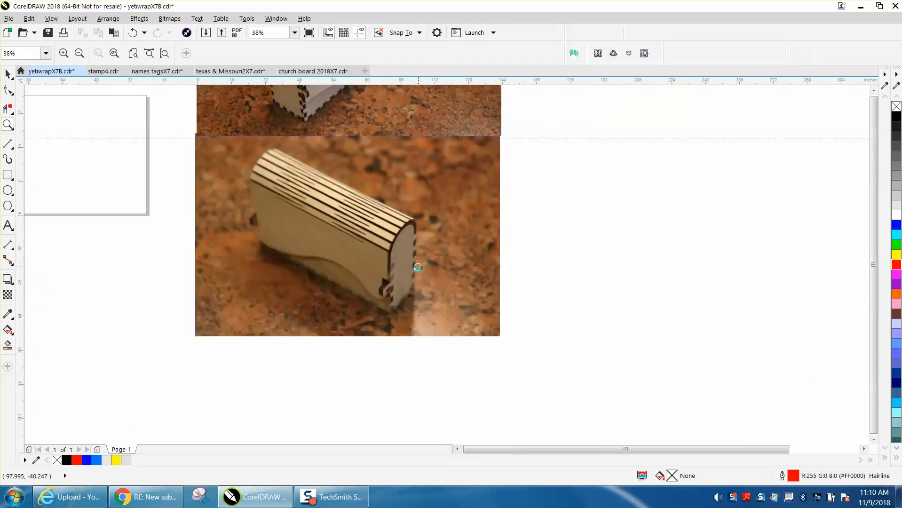
right_click(418, 267)
right_click(418, 267)
left_click_drag(315, 234, 329, 244)
right_click(220, 140)
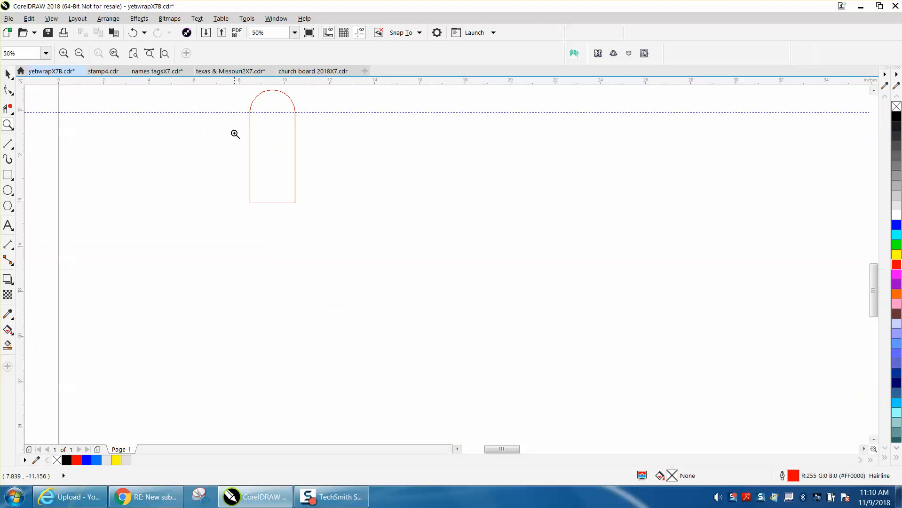
Draw a small rectangle beside the arched panel and size it to 0.13 inch wide by 0.25 inch high
left_click_drag(236, 95, 341, 200)
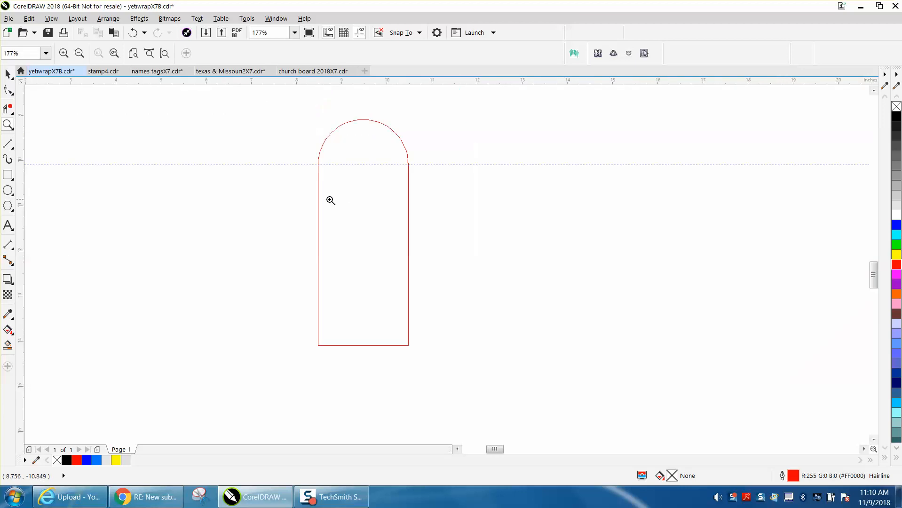
left_click(8, 175)
left_click_drag(159, 189, 149, 213)
left_click_drag(119, 49, 87, 47)
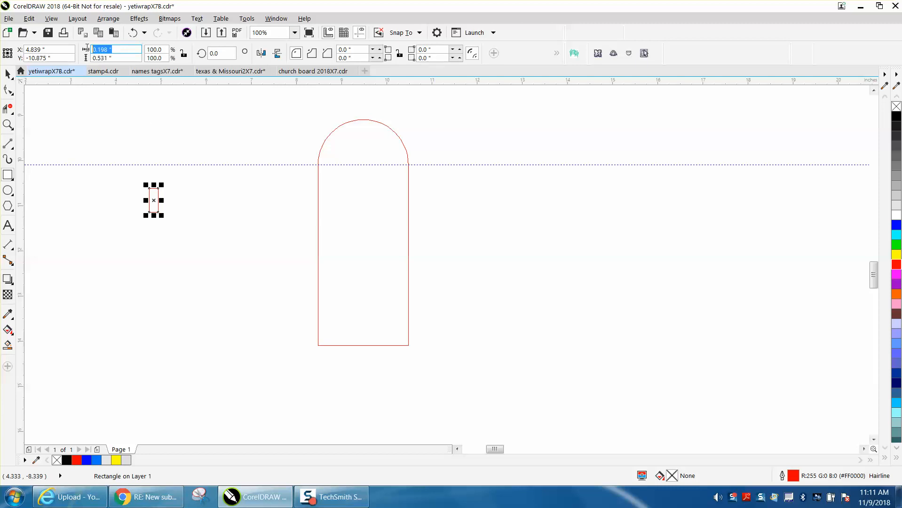
type(".13")
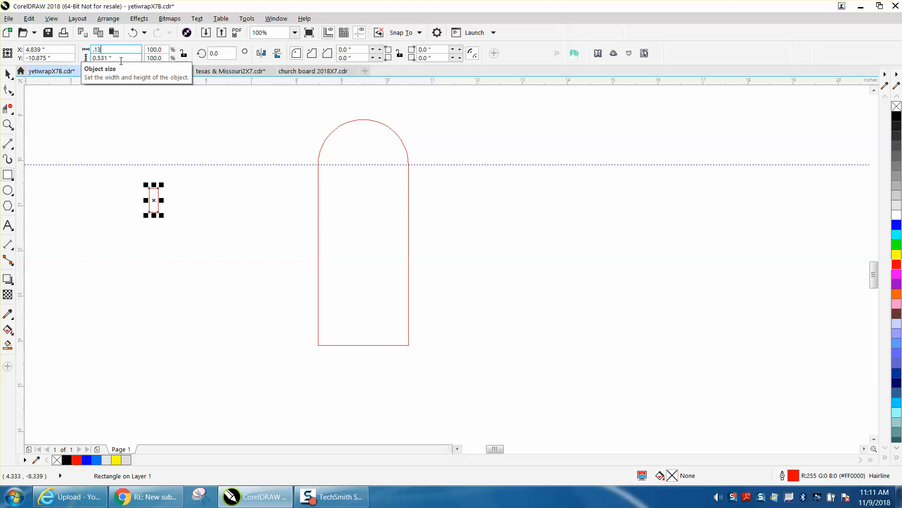
key("Tab")
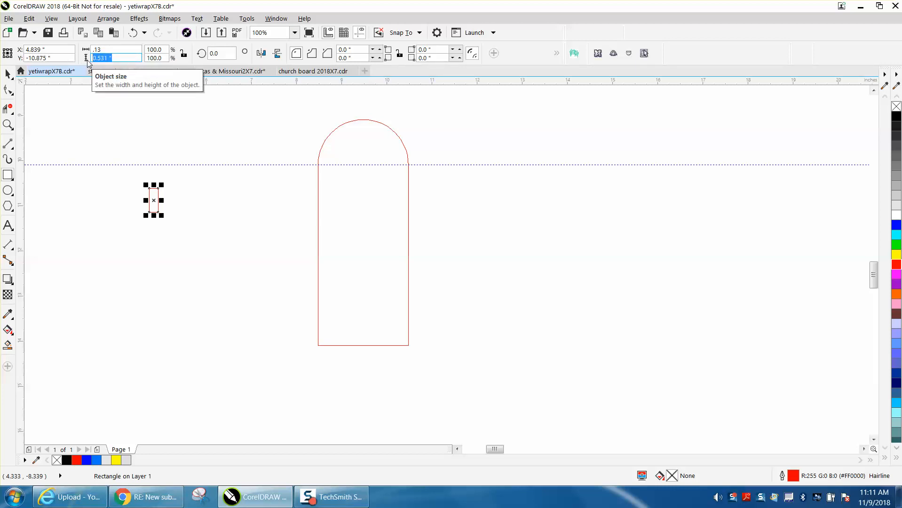
type(".25")
key("Return")
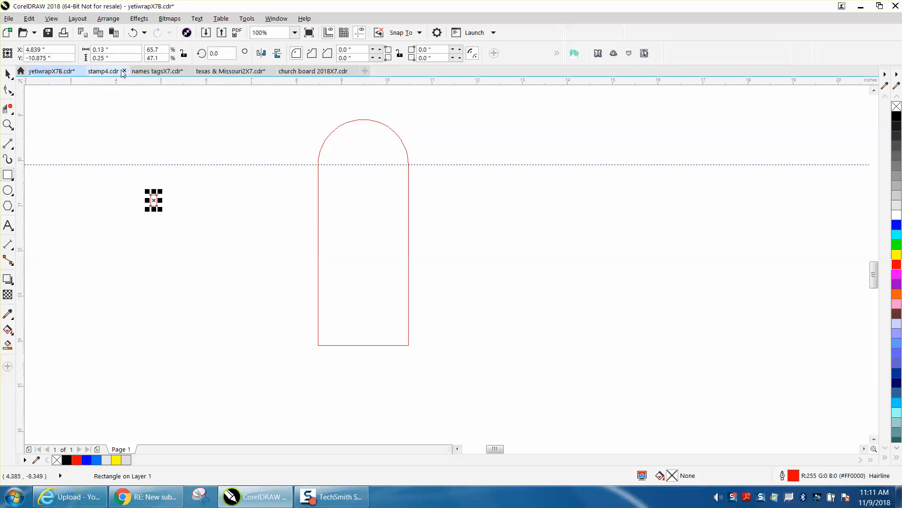
Set the small rectangle's height to 0.3 inch and place it flush inside the panel's right edge, just below the guideline
type(".3")
key("Return")
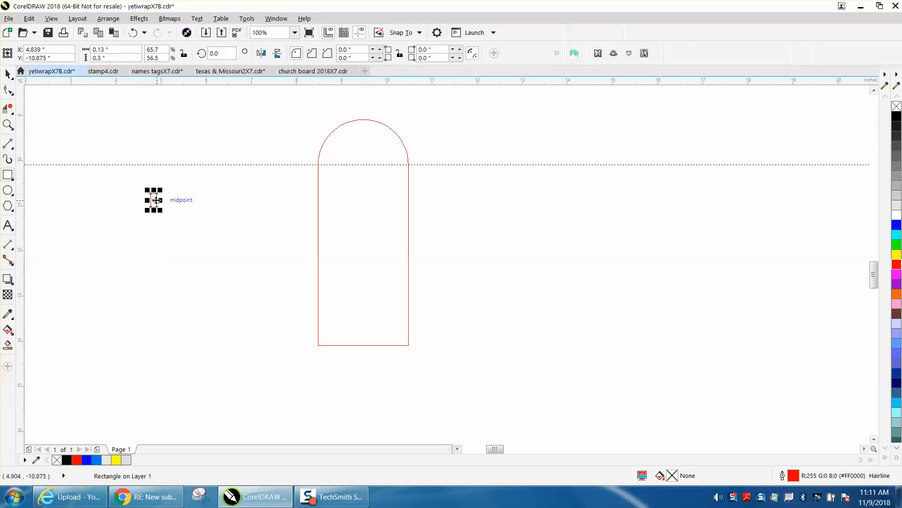
left_click_drag(154, 201, 472, 222)
left_click(8, 125)
left_click(8, 74)
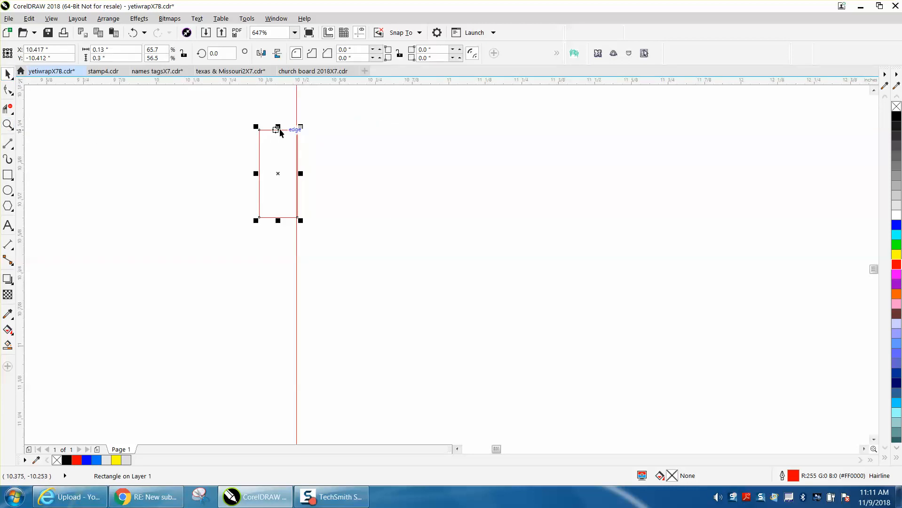
mouse_move(298, 130)
left_mouse_down()
mouse_move(296, 141)
mouse_move(296, 128)
left_mouse_up()
scroll(314, 134, "down", 4)
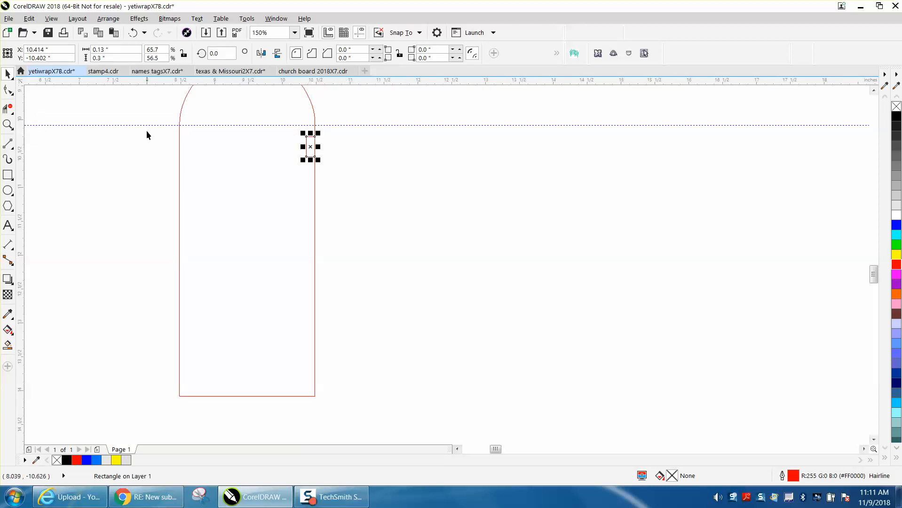
Try copying the small rectangle 0.5 inch straight down the panel's right edge, and undo the copy
left_click(146, 120)
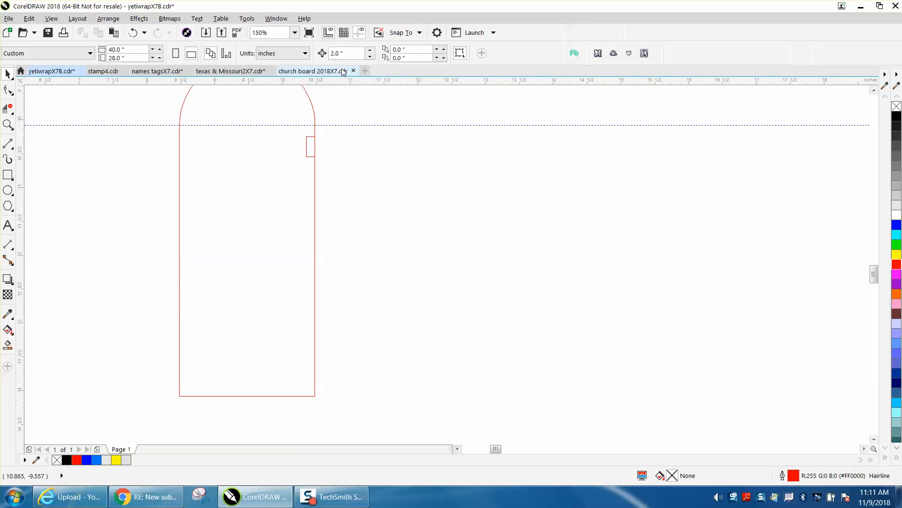
left_click_drag(348, 53, 320, 53)
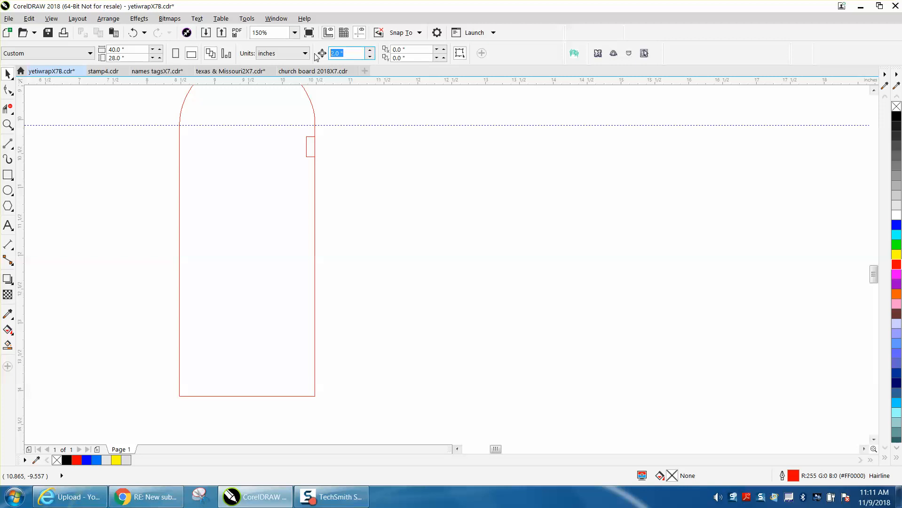
type(".5")
left_click(307, 138)
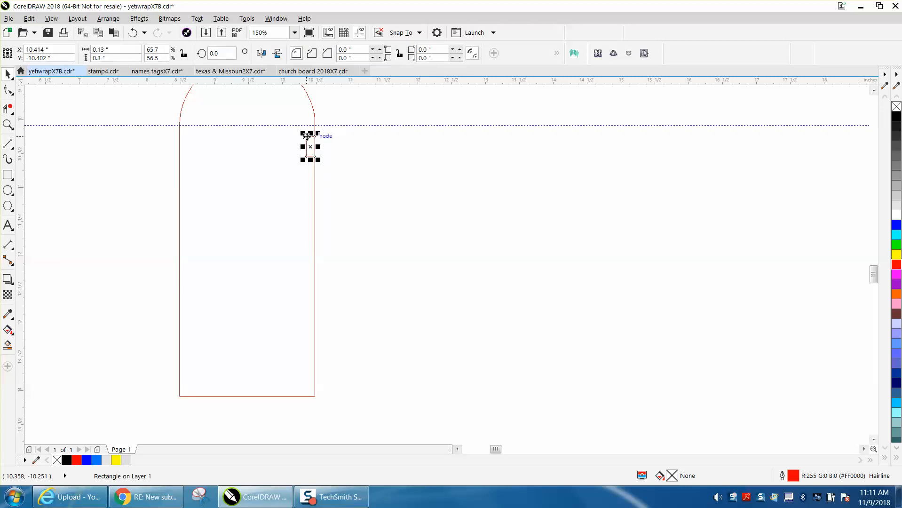
key("Down")
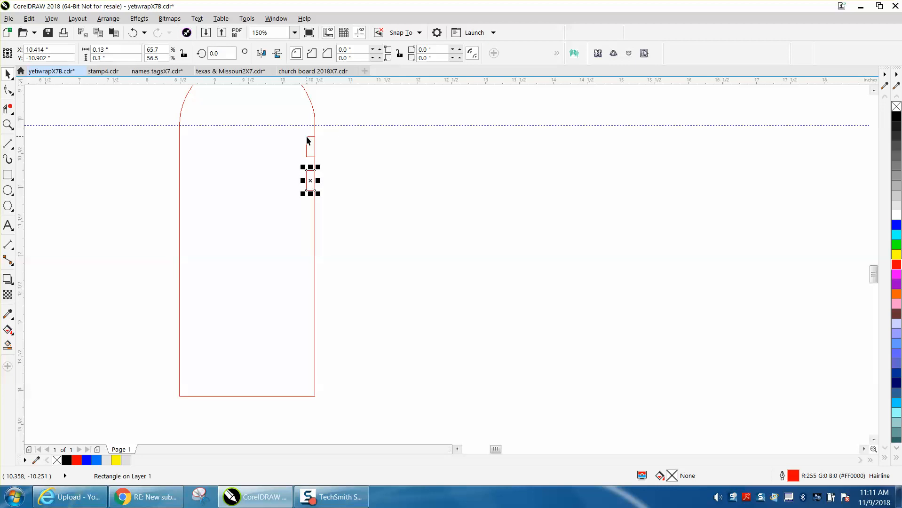
left_click(135, 33)
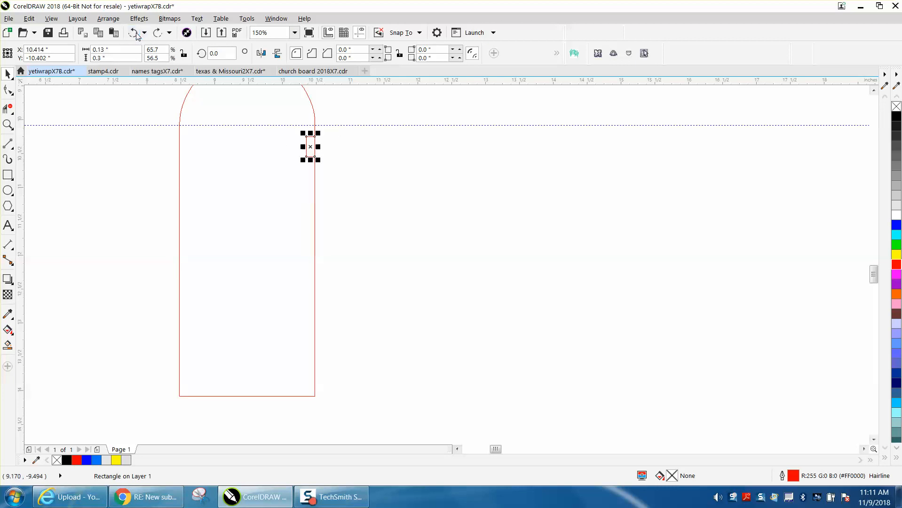
Set the nudge distance to 0.6 inch and make five copies of the small rectangle down the panel's right edge at that spacing
left_click(352, 104)
left_click_drag(343, 54, 314, 56)
type(".6")
key("Return")
left_click(311, 140)
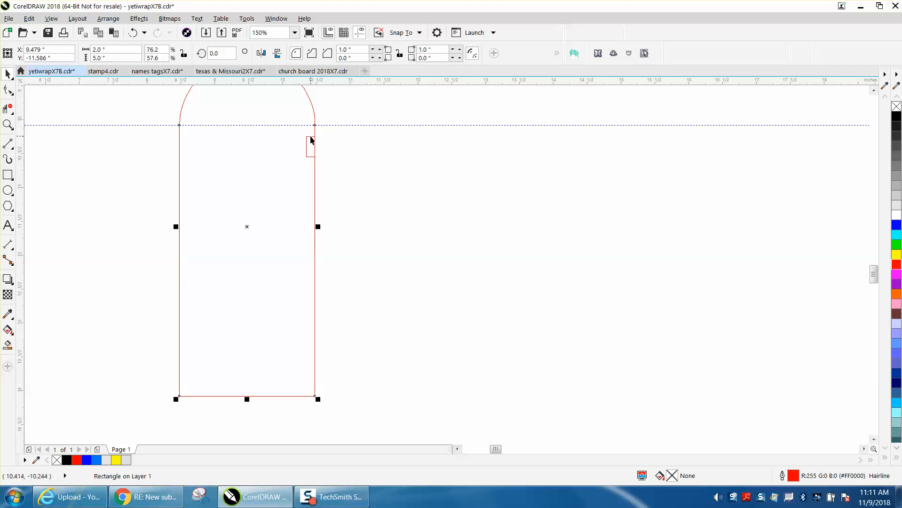
left_click_drag(330, 134, 293, 162)
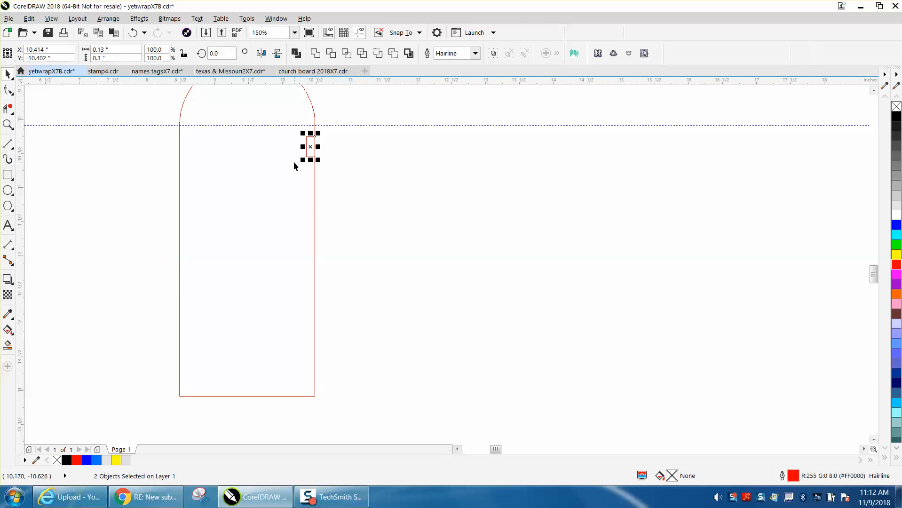
key("Delete")
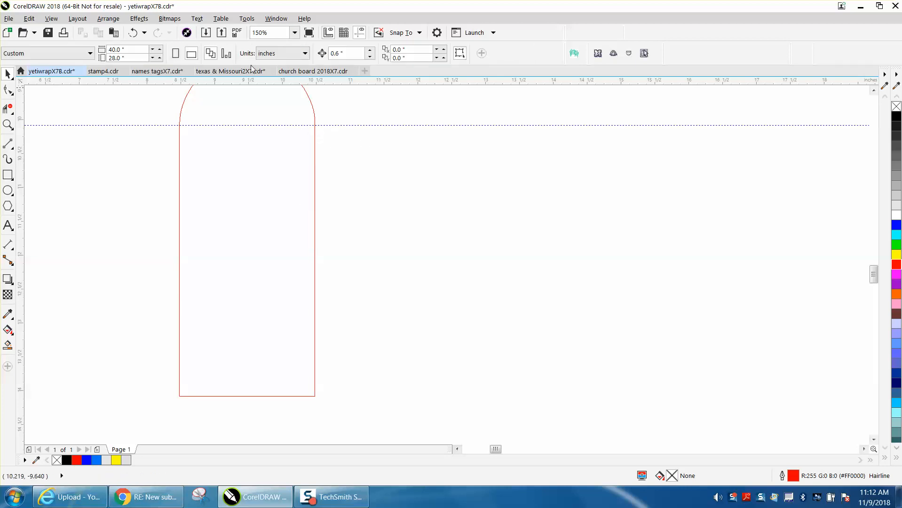
left_click(137, 35)
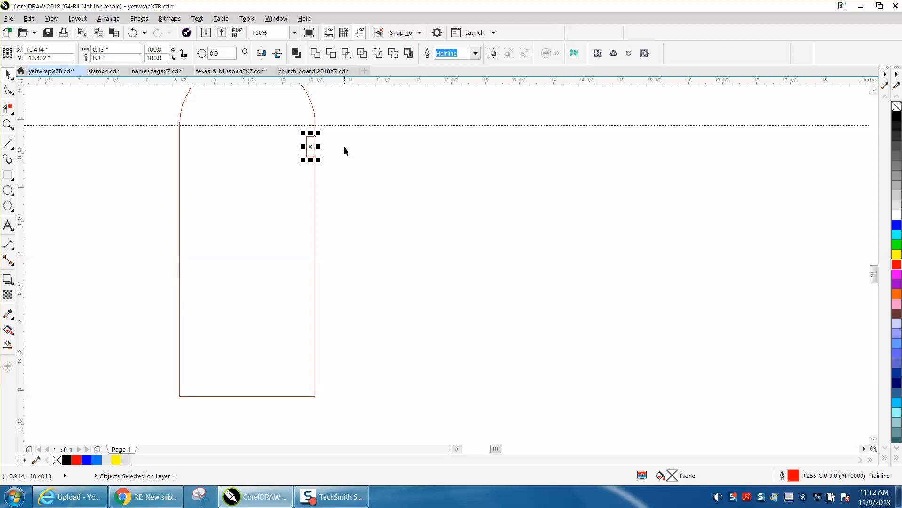
key("ctrl+d")
key("ctrl+d")
key("ctrl+d")
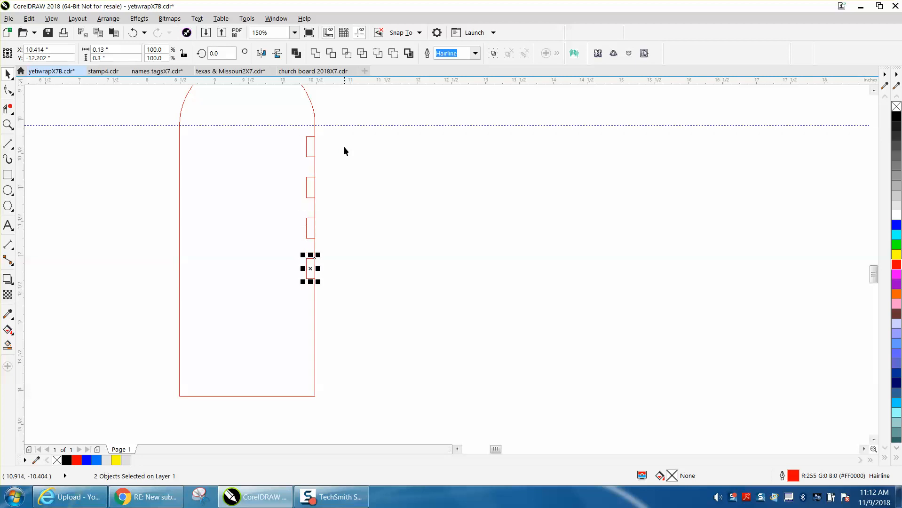
key("ctrl+d")
key("ctrl+d")
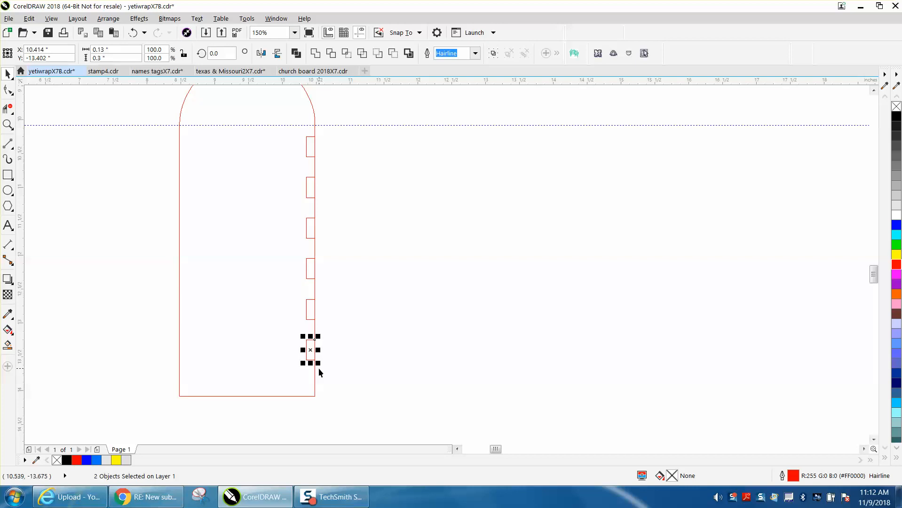
Set the nudge distance to 0.1 inch and shift all the notch rectangles down the panel's edge by 0.2 inch
left_click(329, 137)
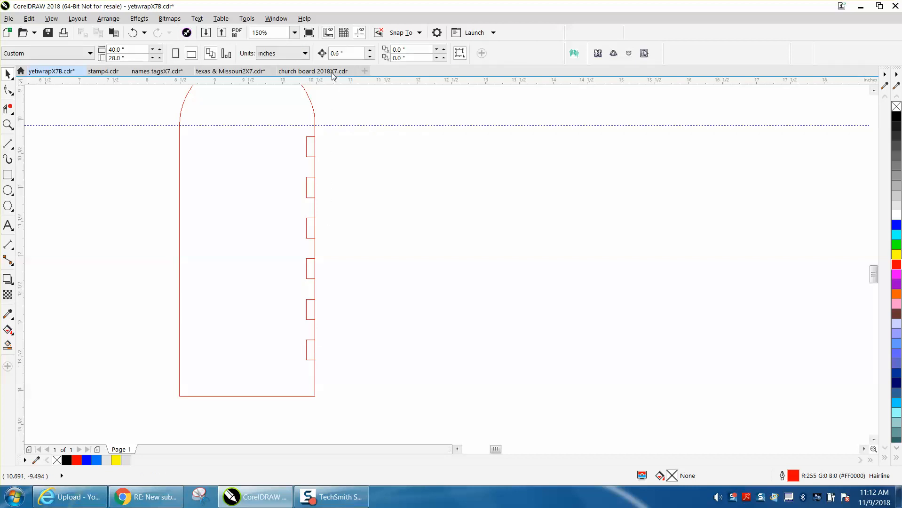
left_click_drag(345, 55, 332, 55)
type(".")
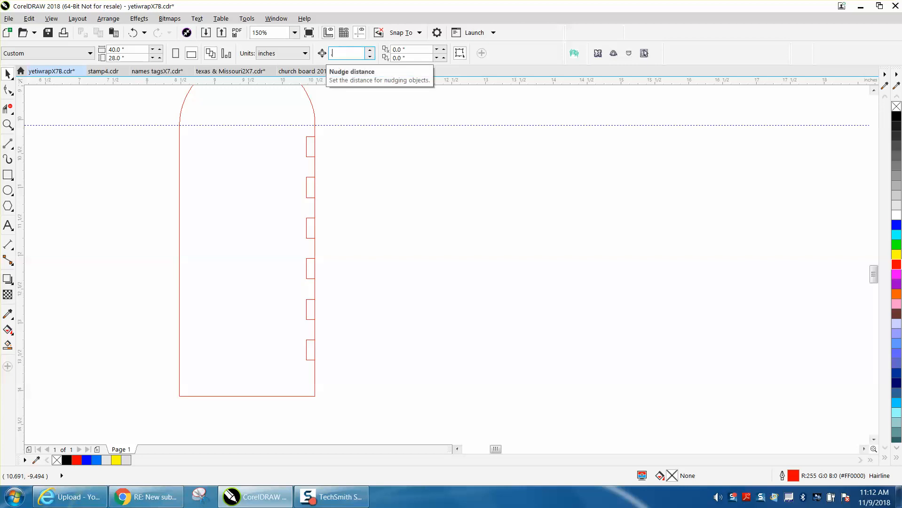
type("1")
left_click_drag(332, 131, 302, 385)
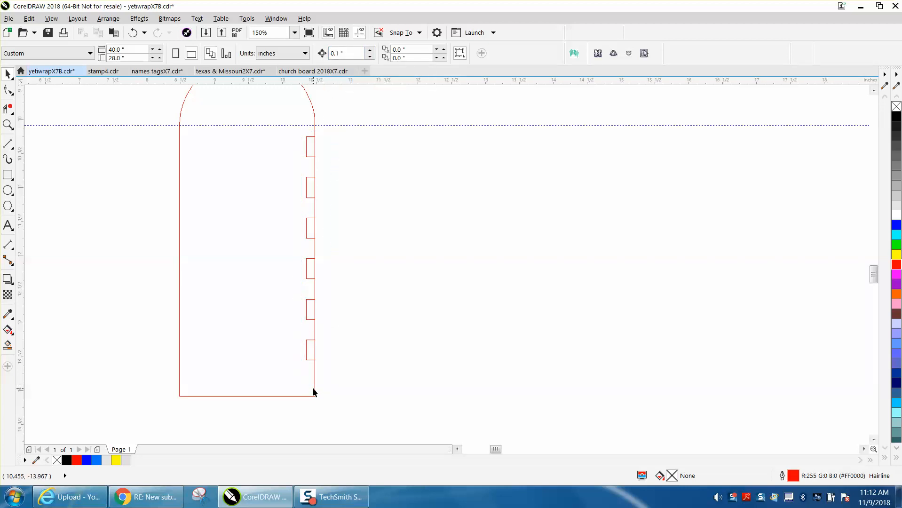
left_click_drag(343, 133, 273, 378)
key("Down")
key("Down")
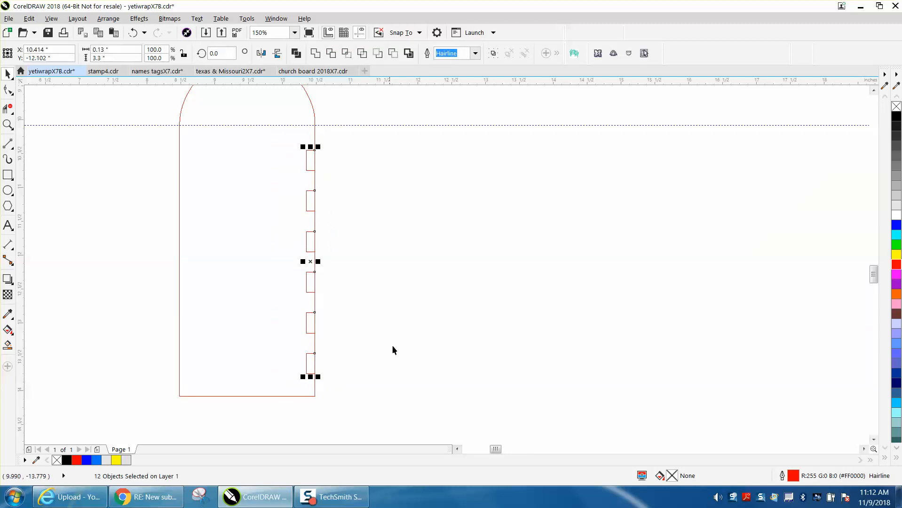
key("Escape")
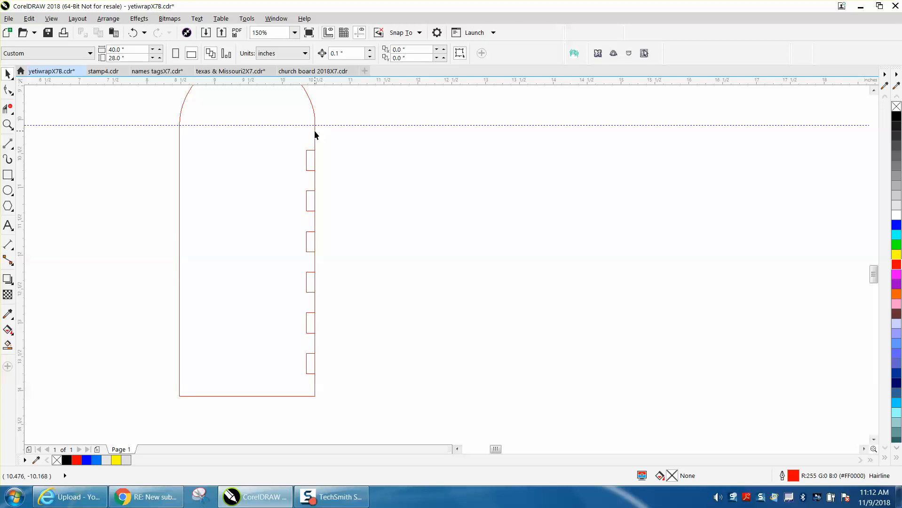
Copy the arched panel with its notch rectangles and move the copy 2.4 inches to the left
scroll(306, 145, "down", 2)
left_click_drag(236, 98, 345, 288)
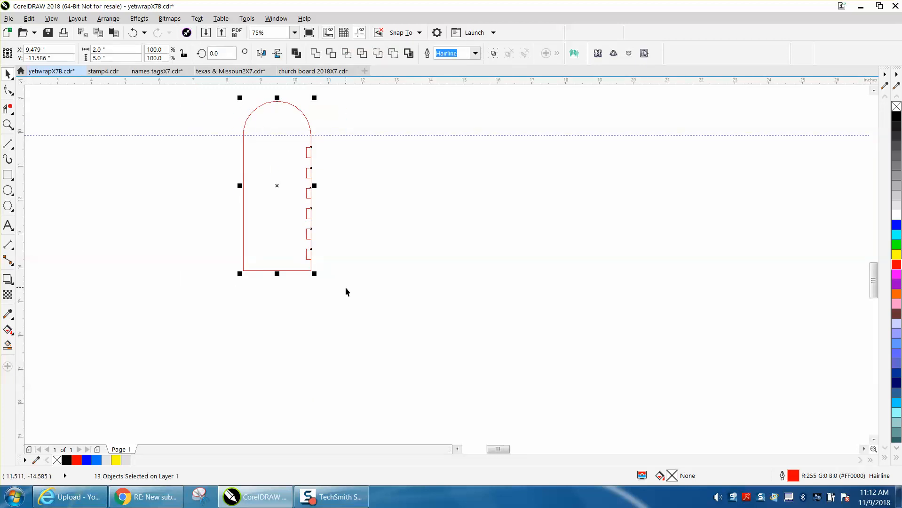
key("plus")
key("Left")
key("Left")
key("Left")
key("Left")
key("Left")
key("Left")
key("Left")
key("Left")
key("Left")
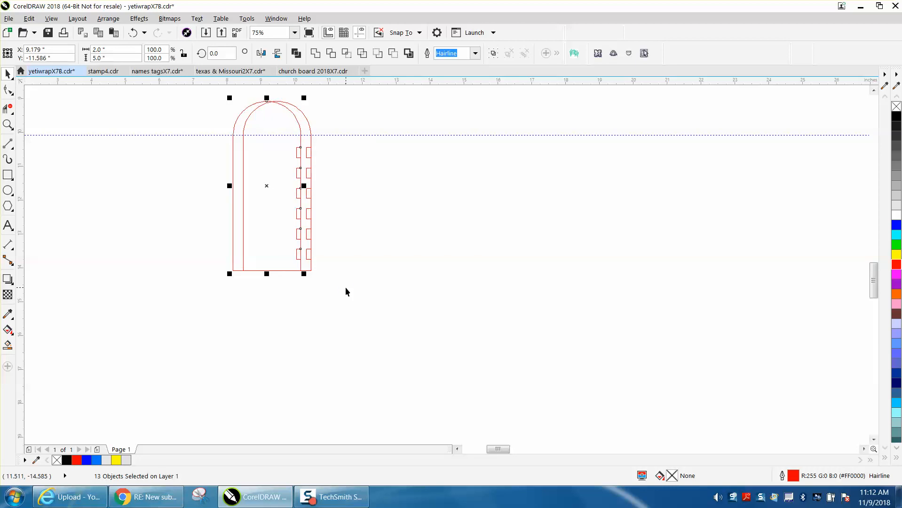
key("Left")
key("Left")
key("Left")
key("Left")
key("Left")
key("Left")
key("Left")
key("Left")
key("Left")
key("Left")
key("Left")
key("Left")
key("Left")
key("Left")
key("Left")
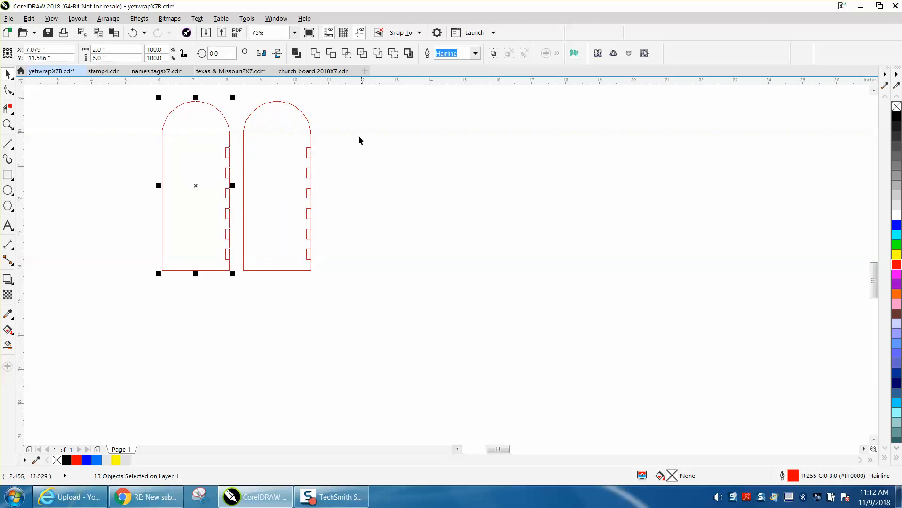
Replace the copied panel with a new duplicate 4 inches left of the original, using a 2 inch nudge distance
left_click(352, 110)
left_click(329, 53)
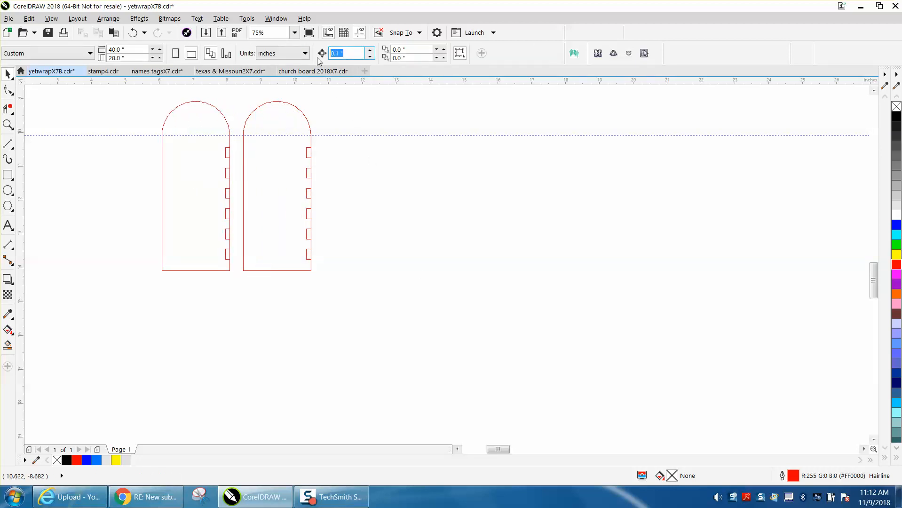
type("2")
key("Return")
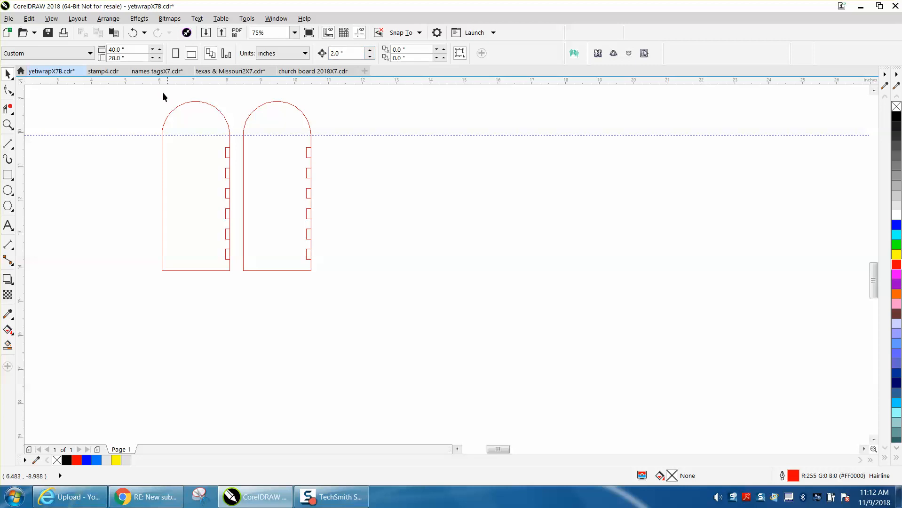
left_click_drag(167, 170, 230, 273)
key("Delete")
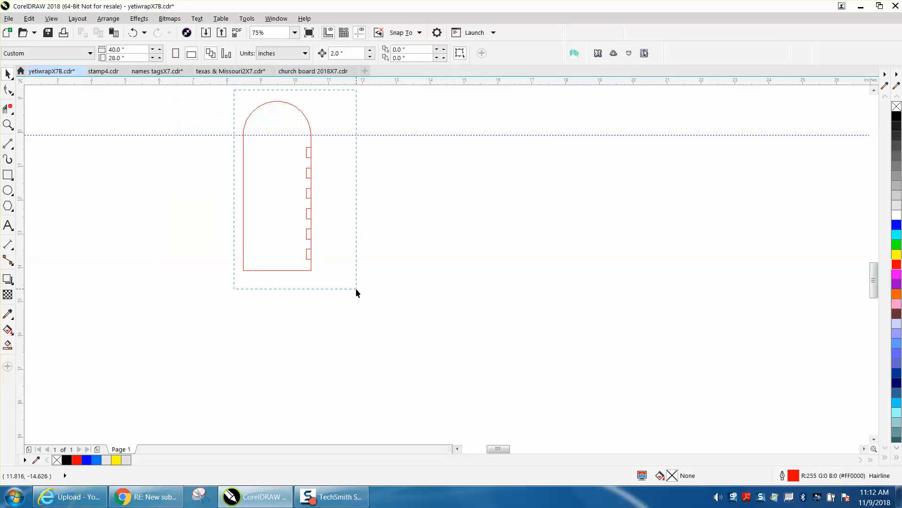
left_click_drag(234, 89, 356, 289)
key("ctrl+d")
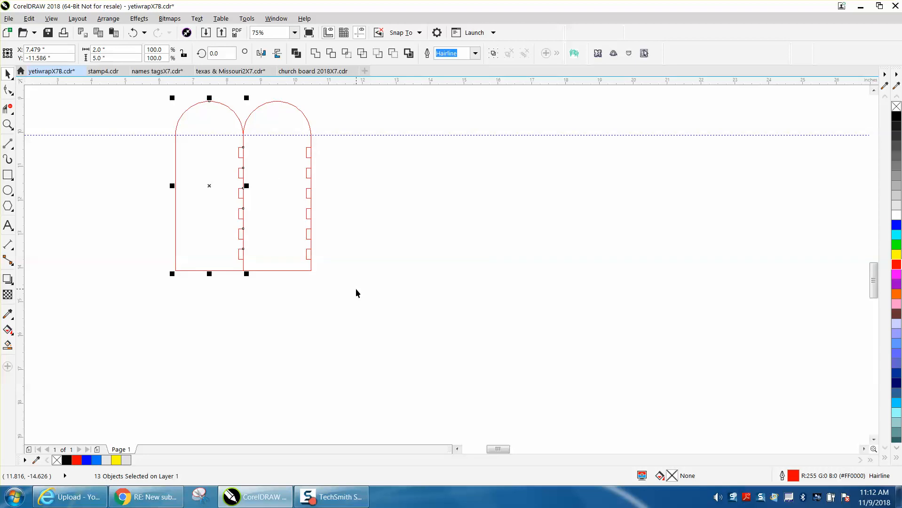
key("Left")
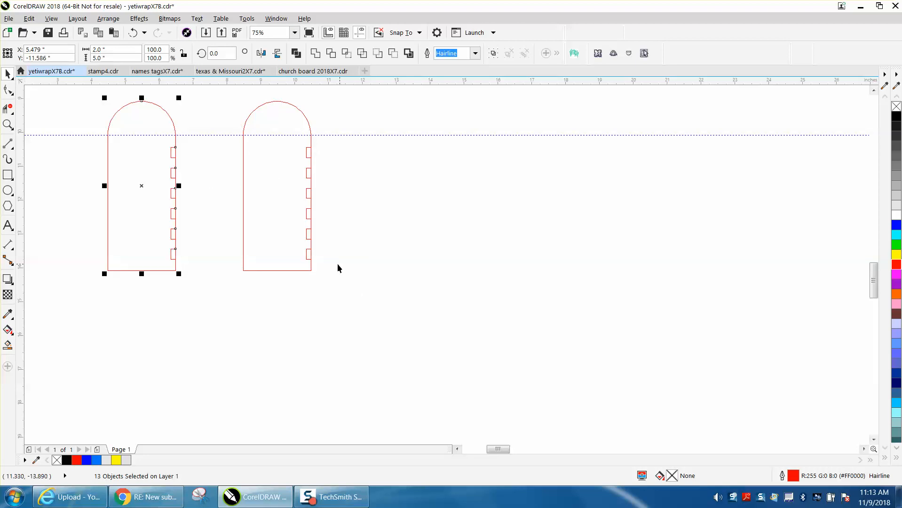
Remove the segments closing the six notches along the original panel's right edge with Virtual Segment Delete
left_click(8, 125)
left_click_drag(279, 144, 395, 284)
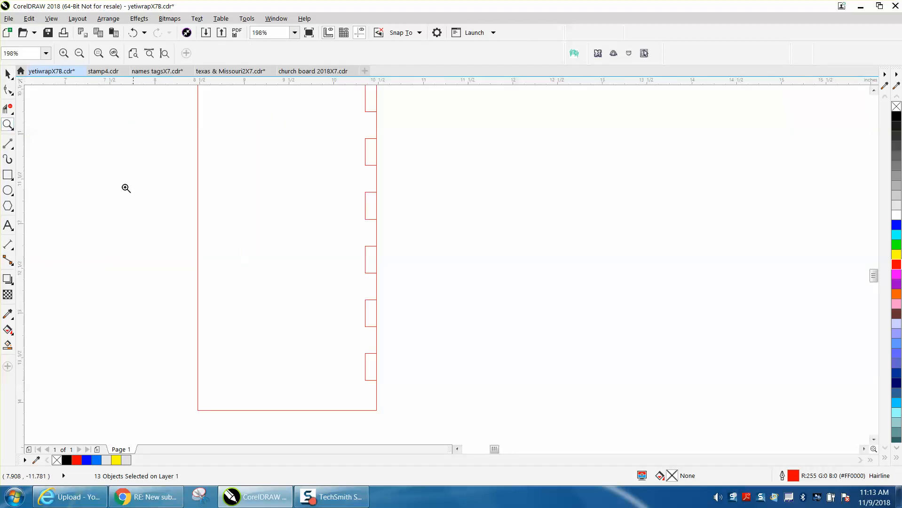
left_click(14, 112)
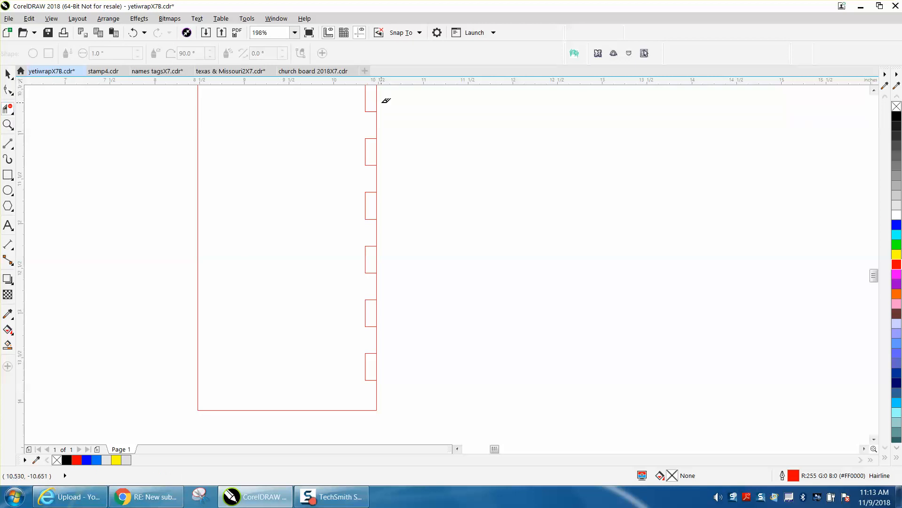
left_click(377, 98)
left_click(377, 153)
left_click(377, 200)
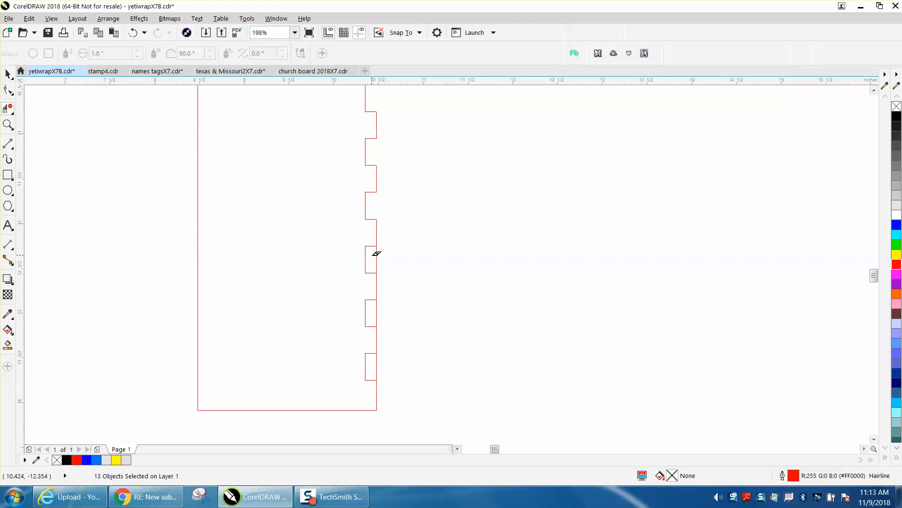
left_click(377, 259)
left_click(378, 312)
left_click(378, 363)
scroll(391, 329, "down", 2)
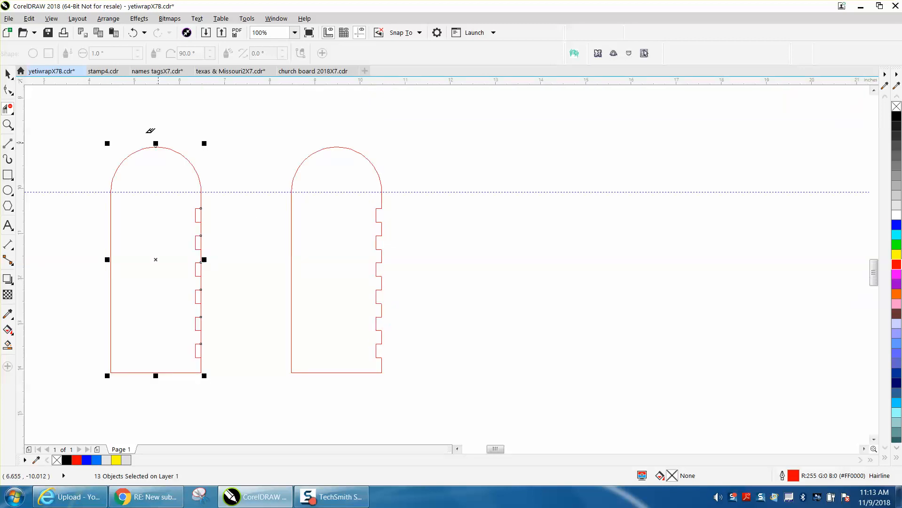
Weld the trimmed notch outlines on the original panel's right edge into one curve, excluding the panel outline
key("space")
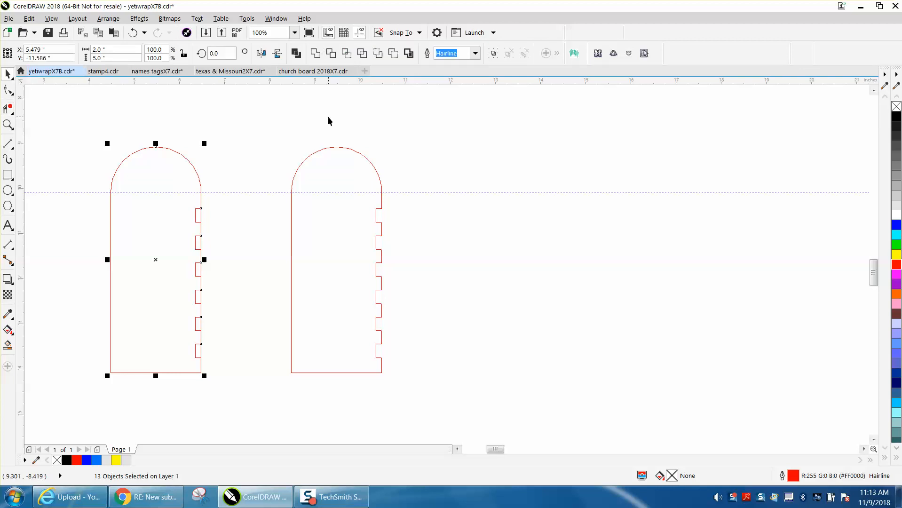
left_click(337, 148)
left_click_drag(277, 146, 428, 407)
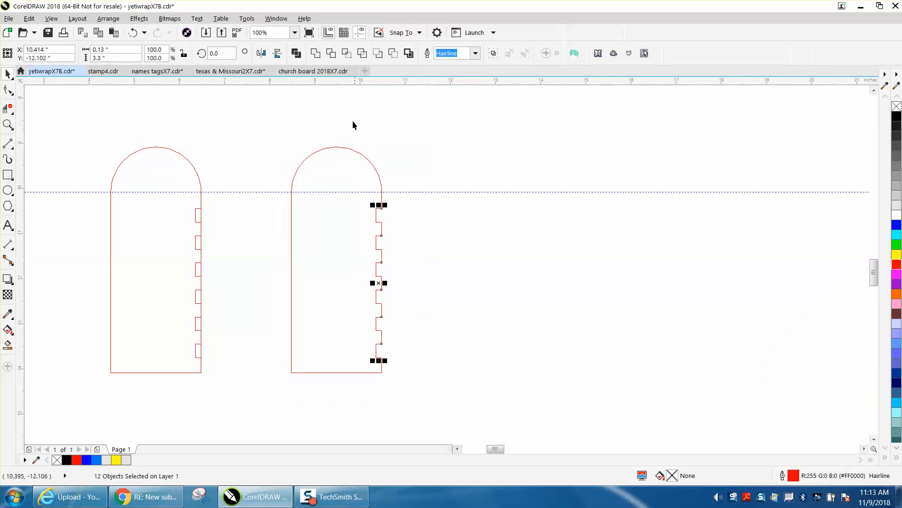
left_click(316, 56)
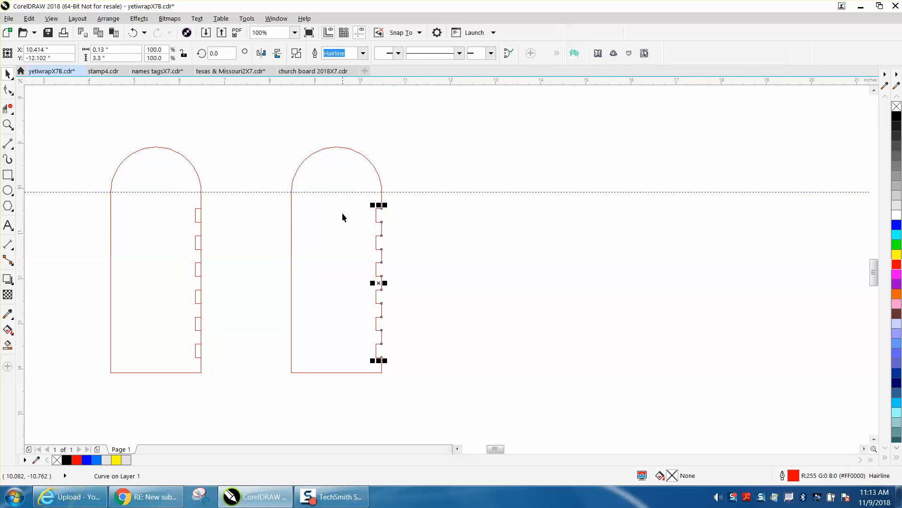
left_click(301, 141)
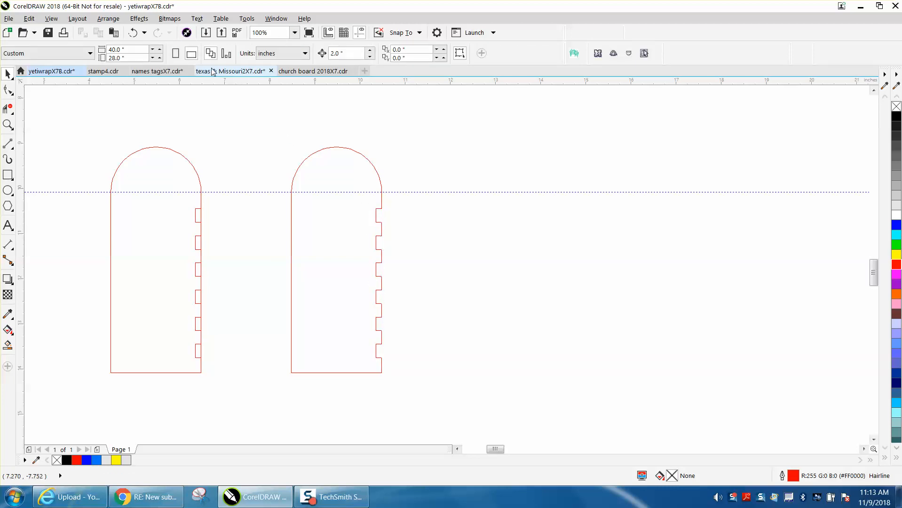
Undo the weld and the segment deletions on the original panel's notched right edge, including a trial move of its outline
left_click(133, 32)
left_click(270, 141)
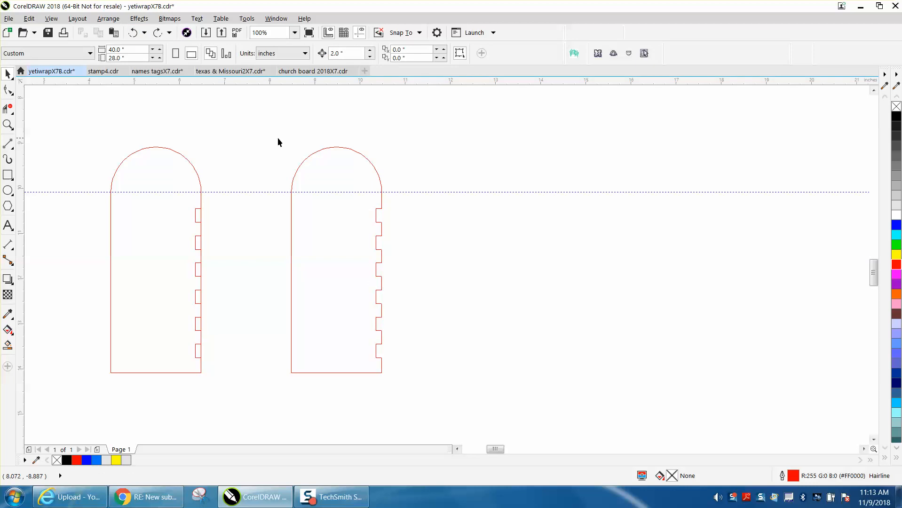
left_click_drag(376, 209, 425, 209)
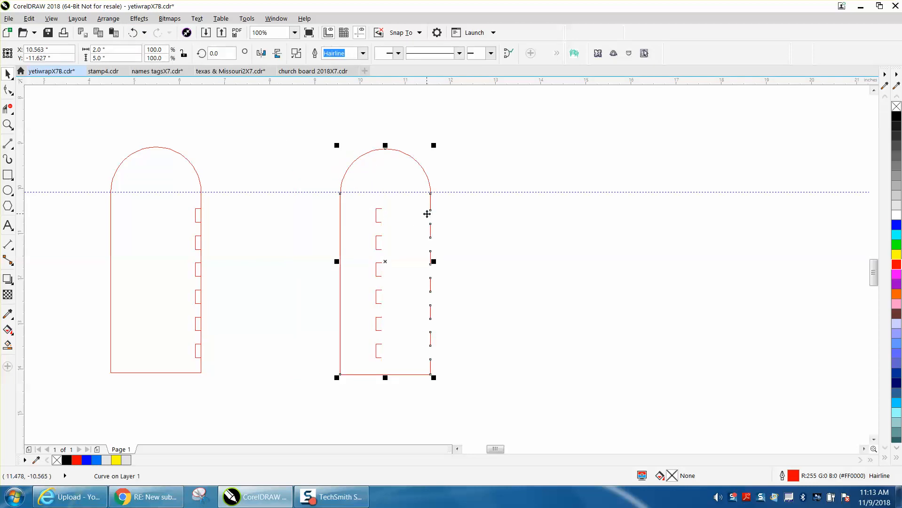
left_click(133, 33)
left_click(133, 33)
left_click(133, 32)
left_click(272, 144)
Duplicate the original panel with its notches and mirror the duplicate horizontally in place, giving both edges notches
left_click_drag(272, 116, 434, 407)
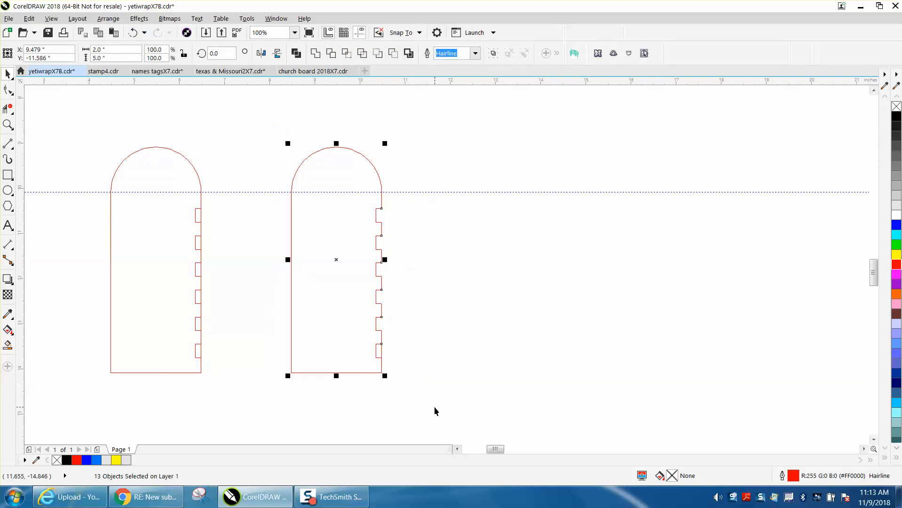
left_click(261, 53)
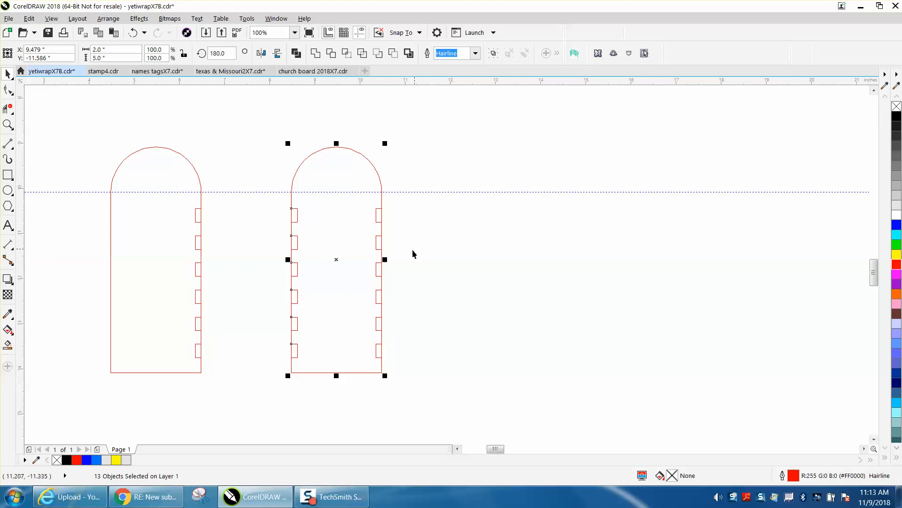
Create a single shape from the double-notched panel's interior with Smart Fill and move it 4 inches to the right
left_click(7, 345)
left_click(340, 229)
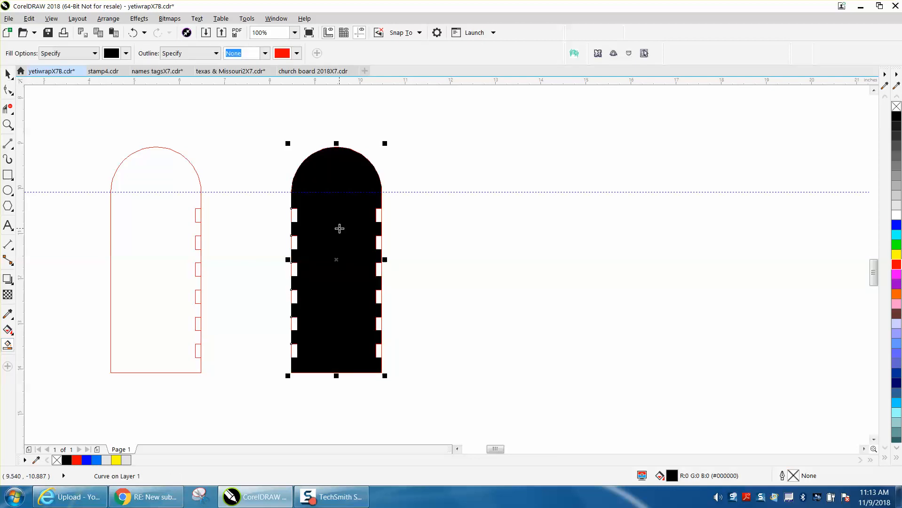
key("Right")
key("Right")
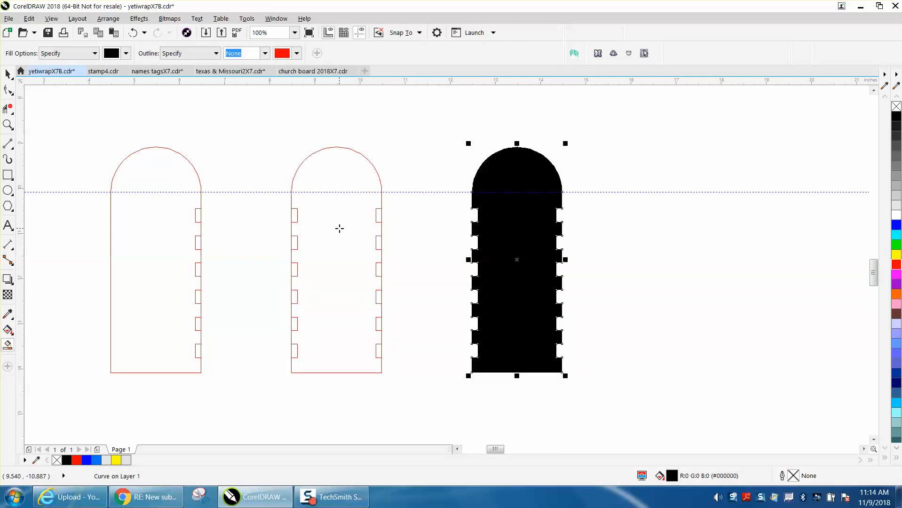
Remove the new notched shape's fill and give it a red outline, undoing any stray Smart Fill
left_click(896, 107)
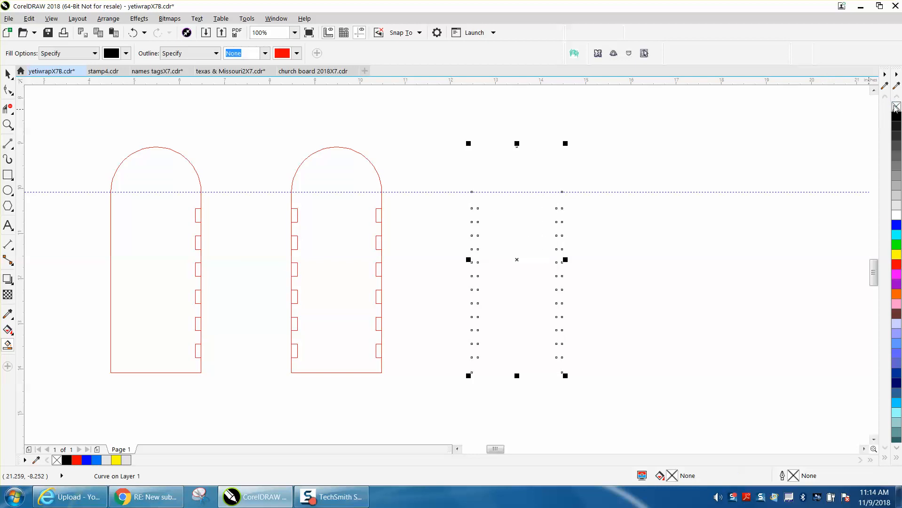
right_click(897, 263)
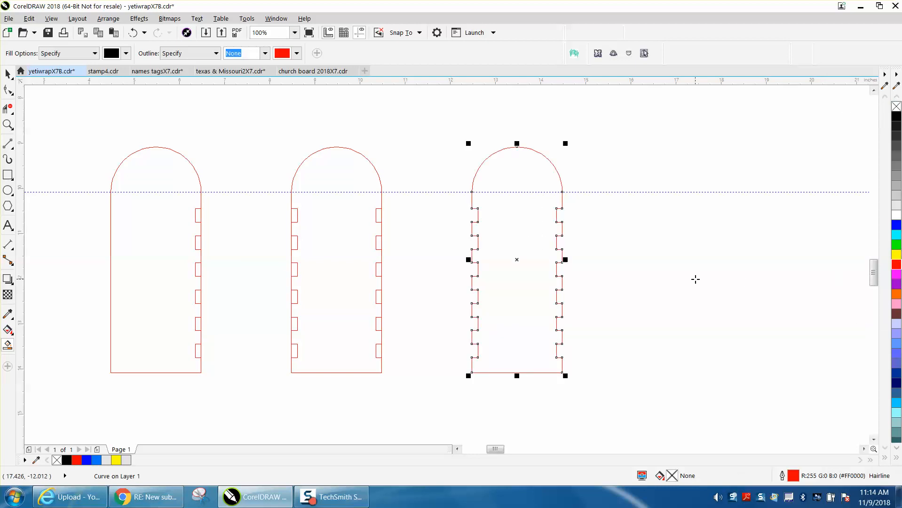
left_click(667, 279)
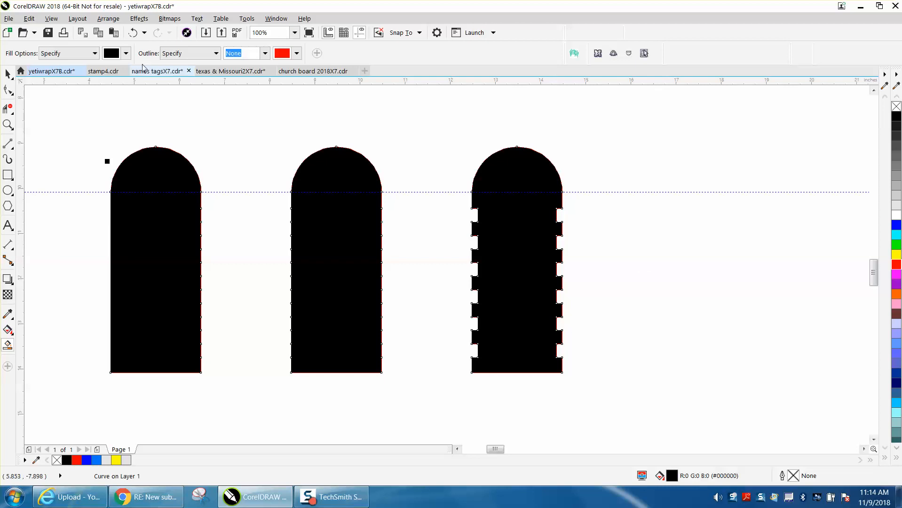
left_click(133, 33)
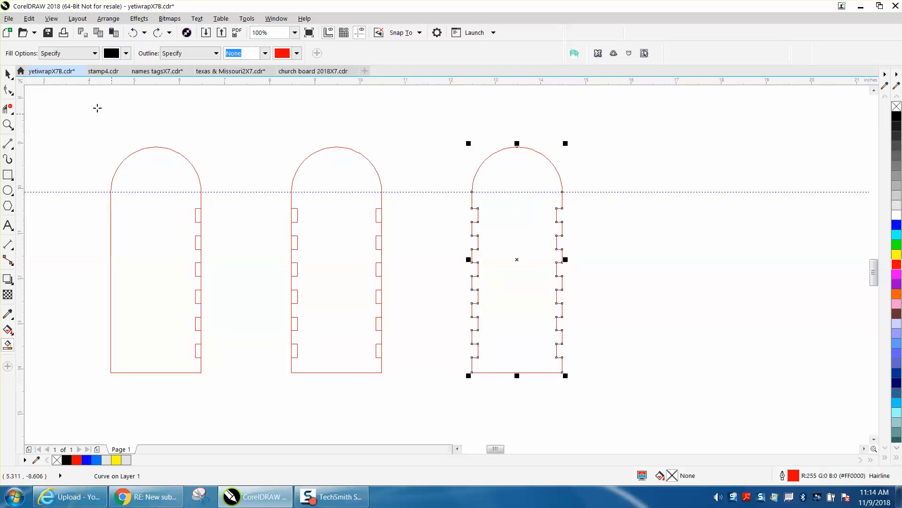
Delete the leftmost arched panel together with its notches
left_click(8, 73)
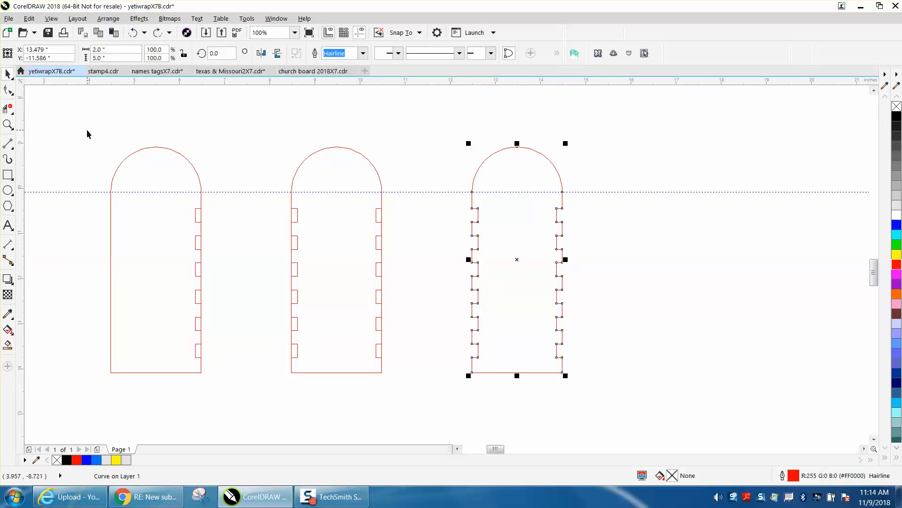
left_click_drag(88, 129, 242, 399)
key("Delete")
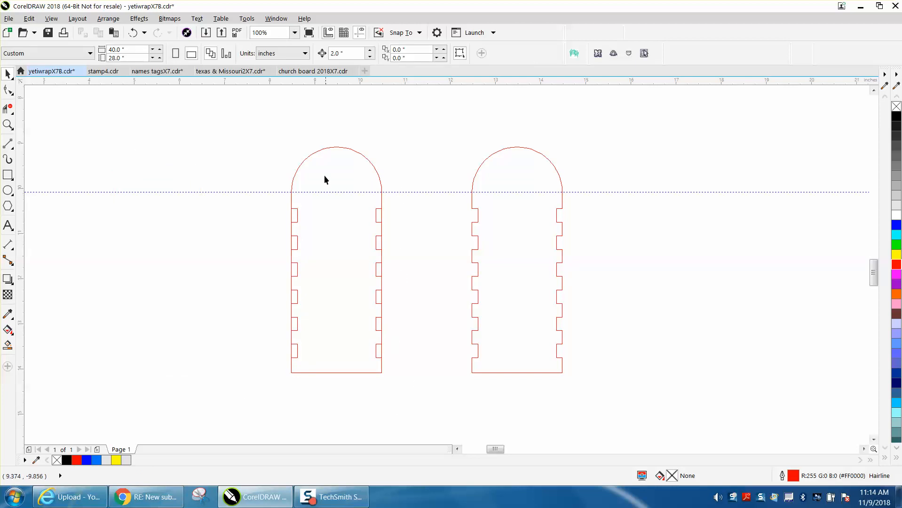
left_click_drag(307, 241, 421, 384)
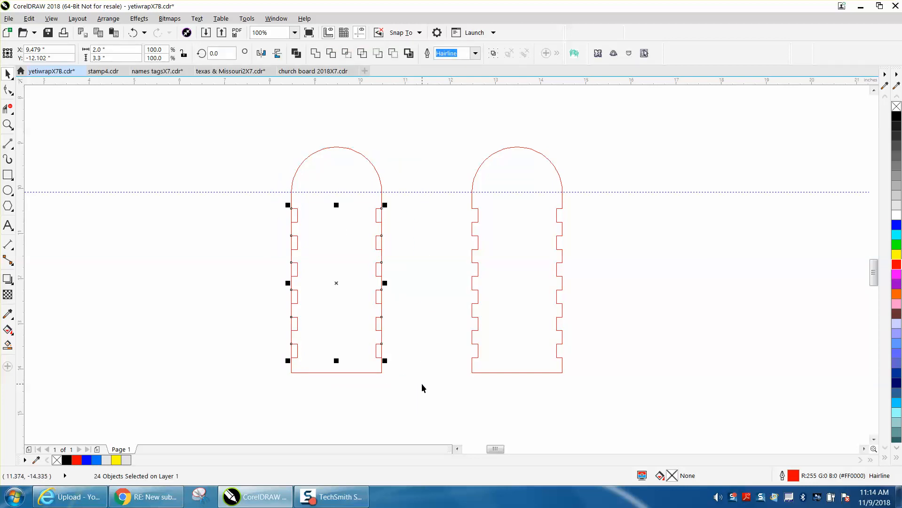
key("Left")
key("Left")
key("Left")
key("Left")
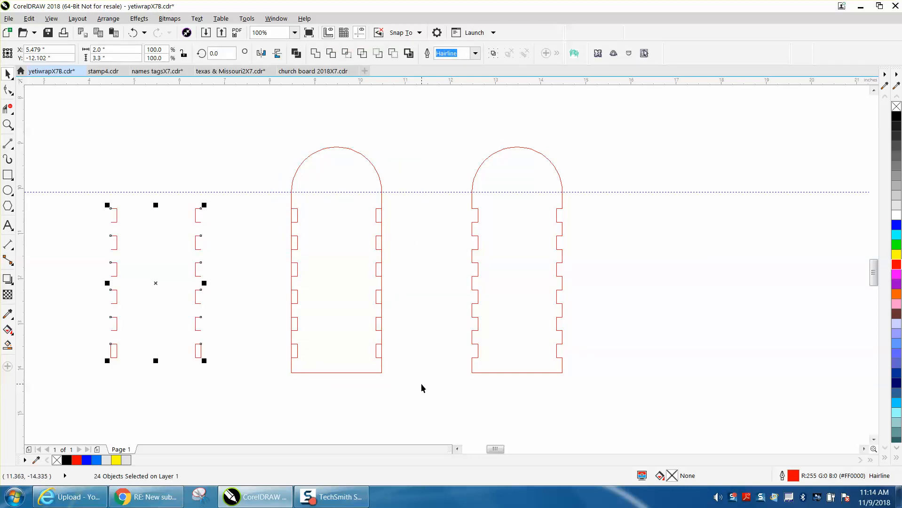
key("Delete")
Duplicate the double-notched panel with all its notch outlines and place the duplicate 4 inches to the left
left_click_drag(279, 177, 414, 398)
key("KP_Add")
key("Left")
key("Left")
key("Left")
key("Left")
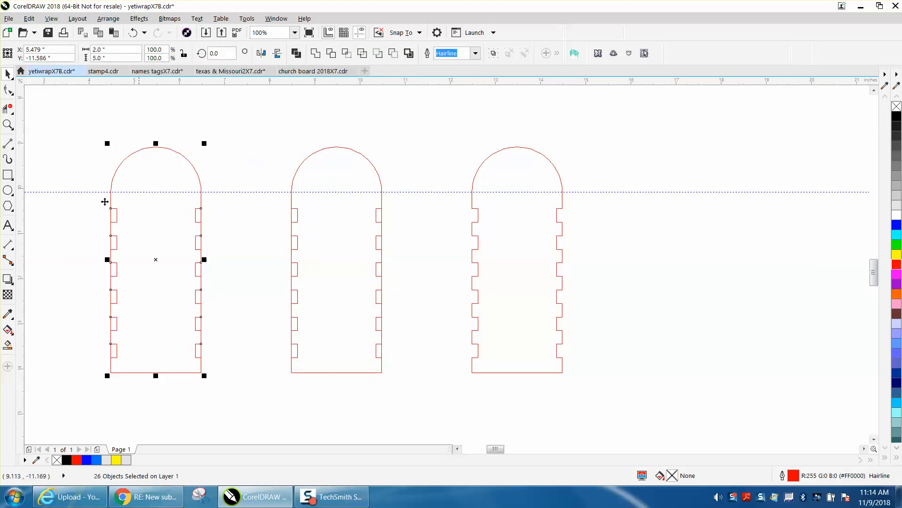
Remove the middle panel's sides, base and notches with Virtual Segment Delete, keeping only its semicircular arch
left_click(7, 108)
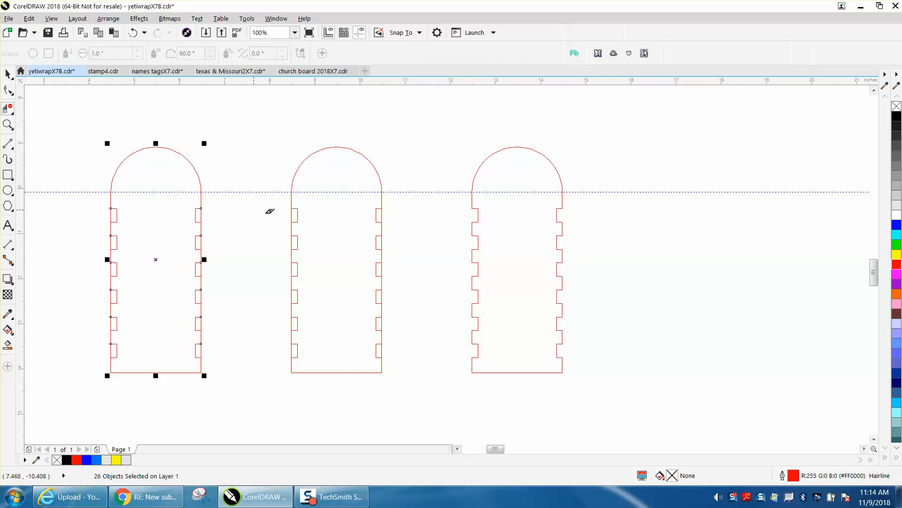
left_click_drag(279, 197, 403, 391)
left_click(8, 73)
Check the curve length of the isolated arch in its object properties
left_click(319, 151)
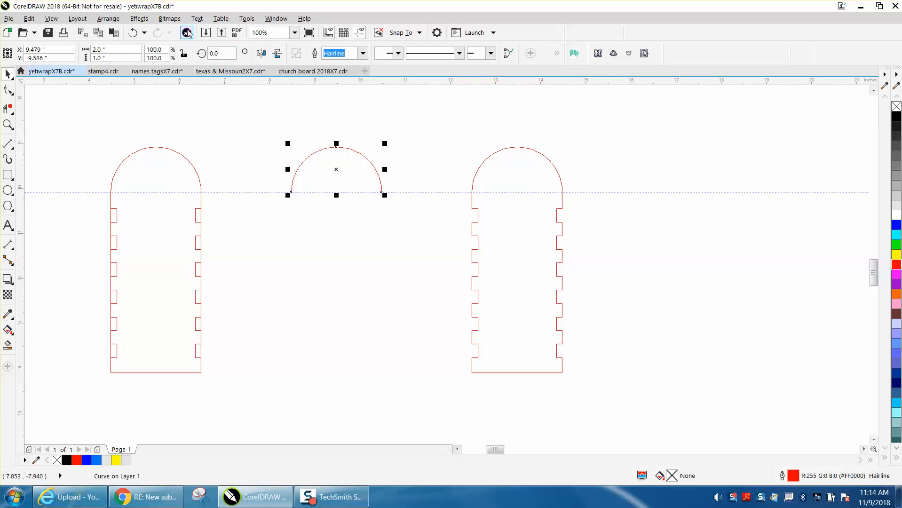
left_click(273, 19)
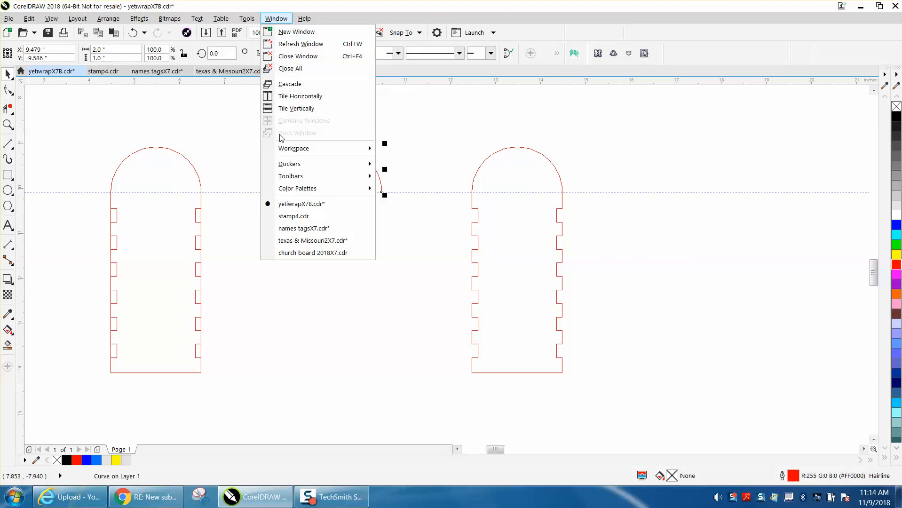
mouse_move(325, 164)
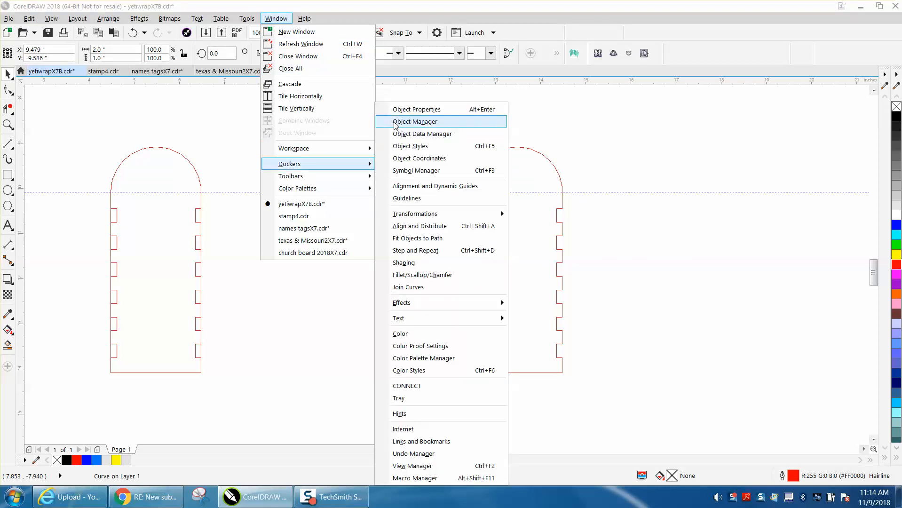
left_click(408, 111)
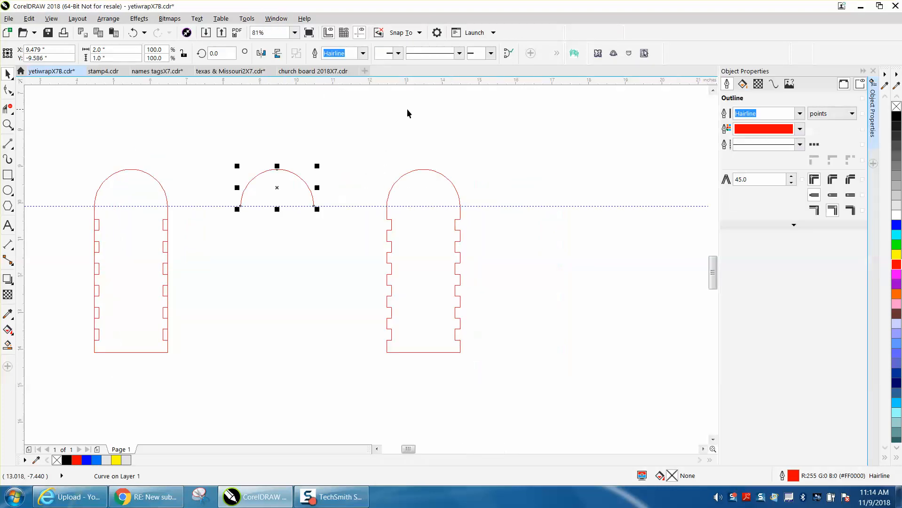
left_click(774, 86)
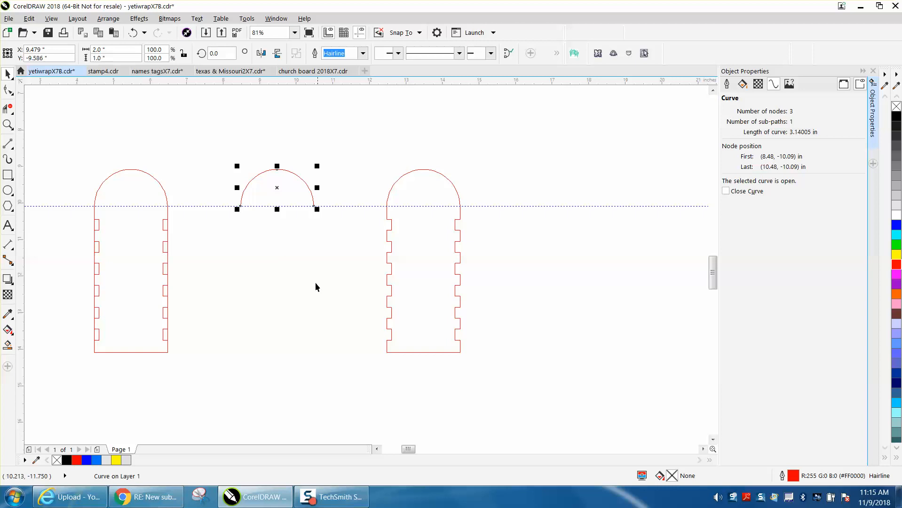
Dimension the notched panel's straight right side from the base up to the guideline, read it, and delete the dimension
left_click(8, 245)
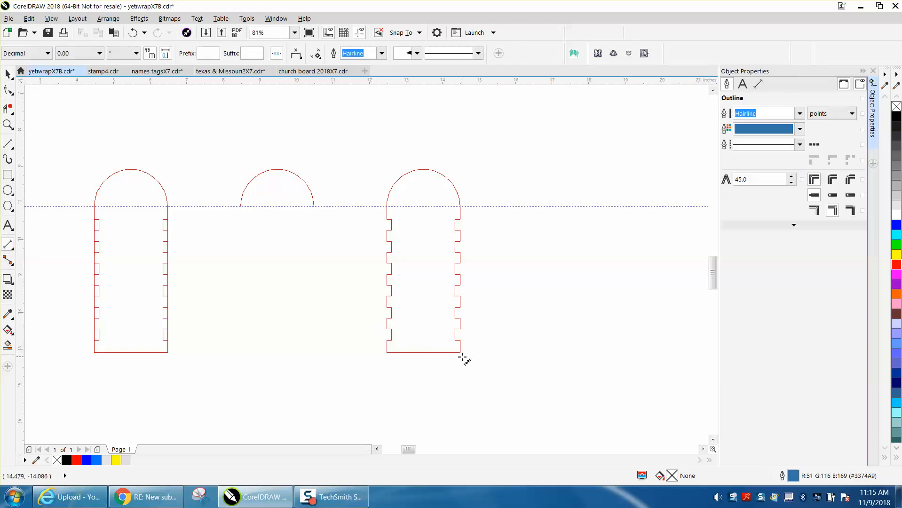
left_click_drag(460, 353, 460, 206)
left_click(480, 224)
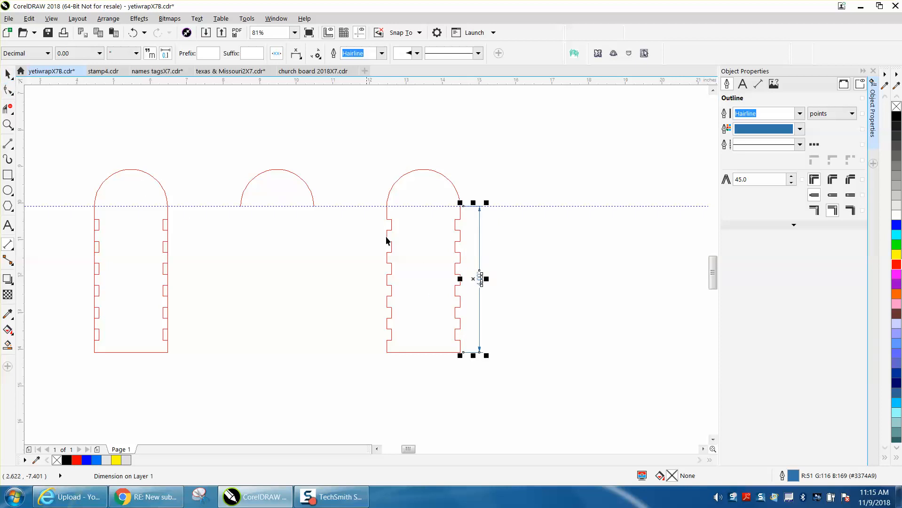
left_click(10, 124)
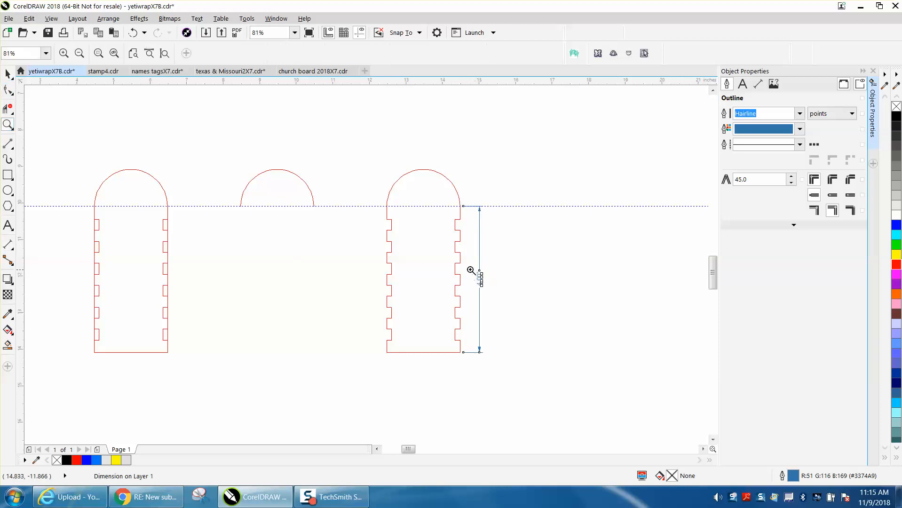
left_click_drag(470, 270, 515, 297)
scroll(455, 287, "down", 2)
scroll(431, 282, "down", 2)
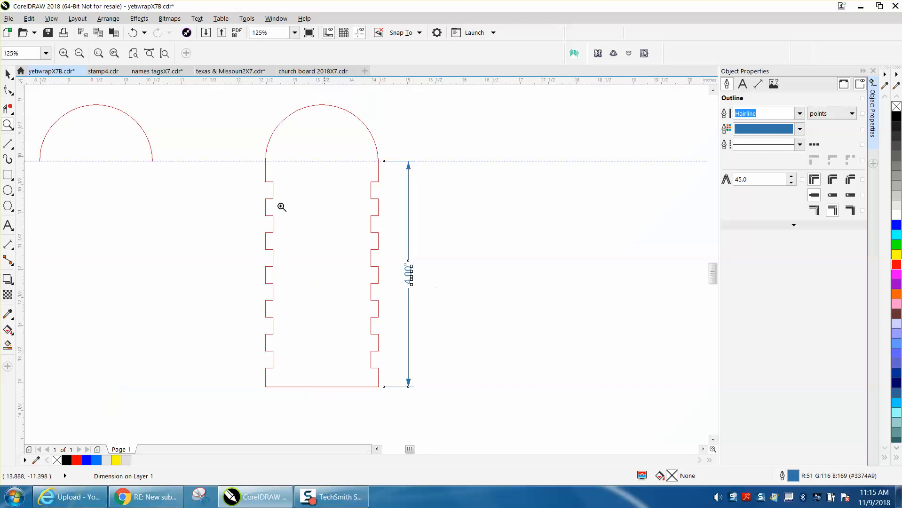
left_click(8, 74)
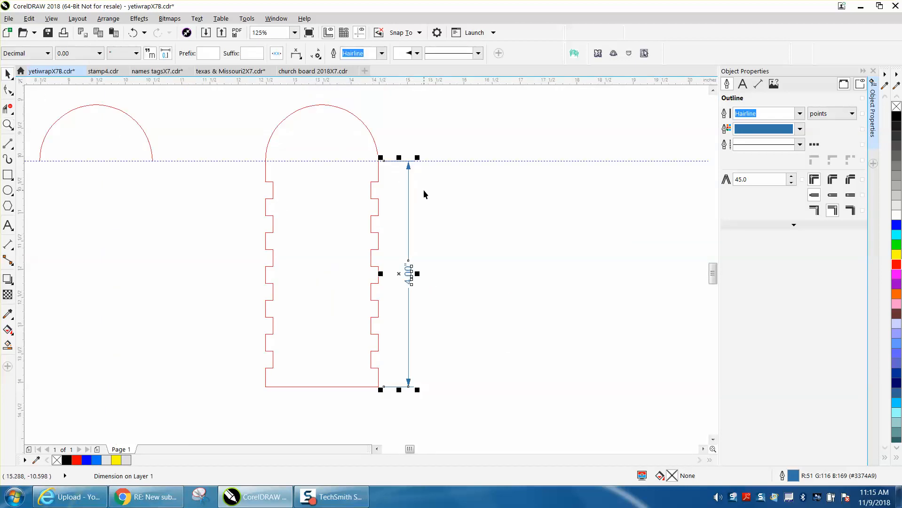
key("Delete")
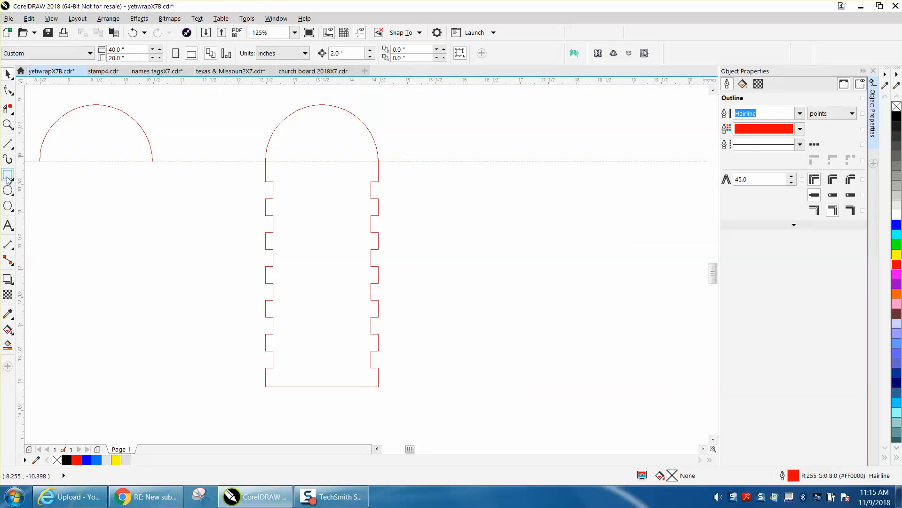
Draw a rectangle beside the notched panel's right edge and size it 5 inches wide by 4 inches high
left_click(8, 175)
left_click_drag(379, 161, 676, 390)
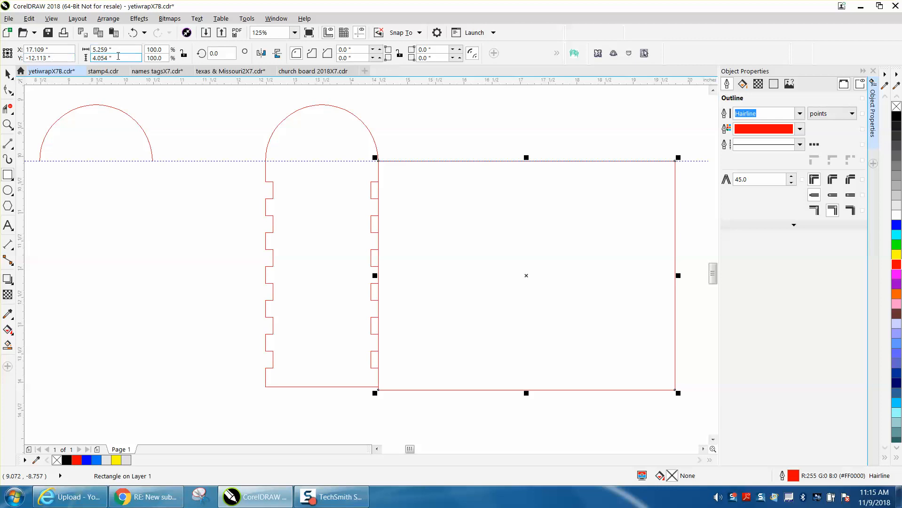
left_click_drag(111, 58, 91, 57)
type("4")
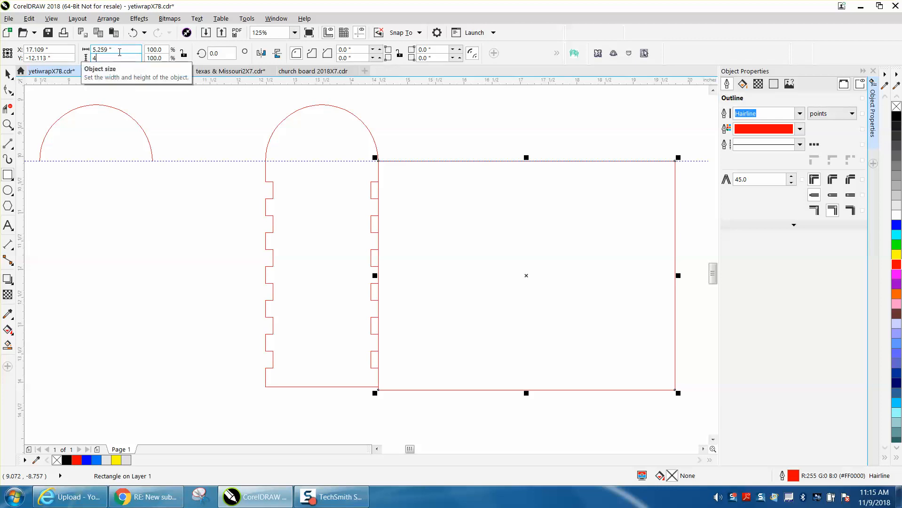
left_click_drag(118, 52, 90, 51)
type("5")
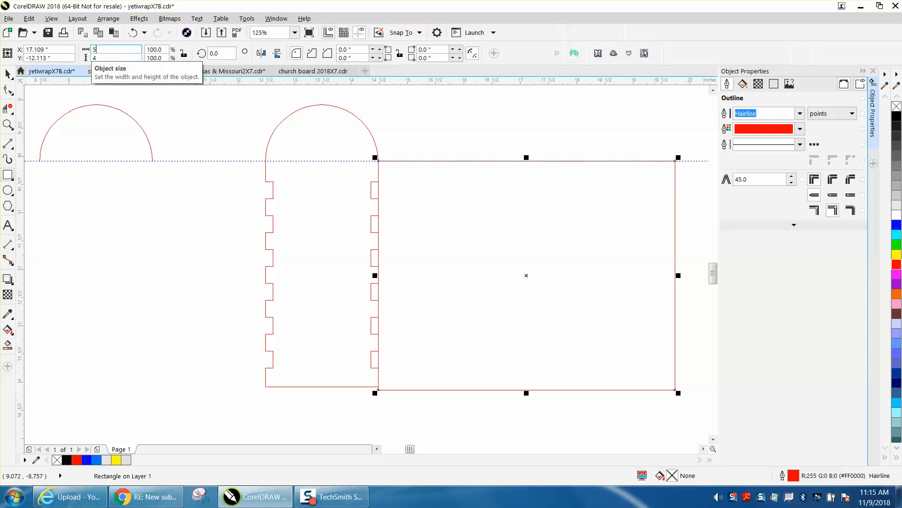
key("Return")
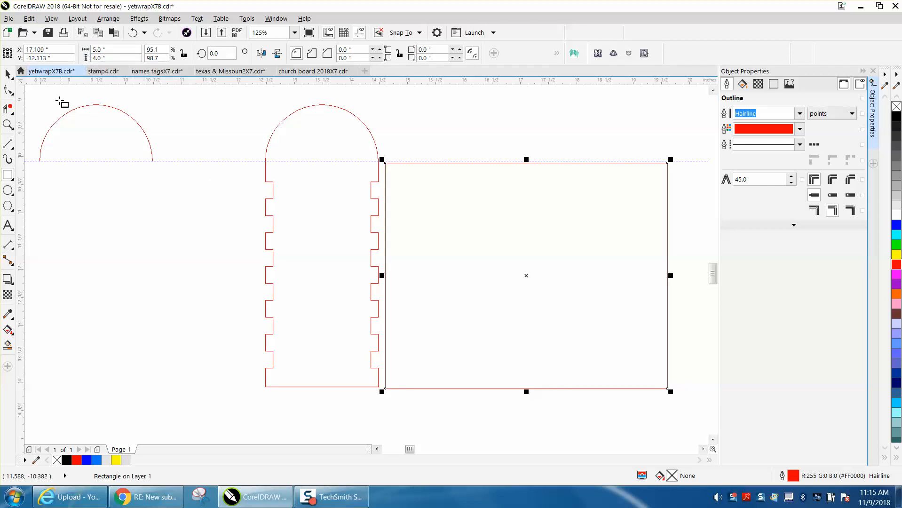
Snap the rectangle's lower-left corner onto the lower-right corner of the notched arched panel
left_click(8, 124)
left_click_drag(493, 434, 492, 434)
left_click(8, 74)
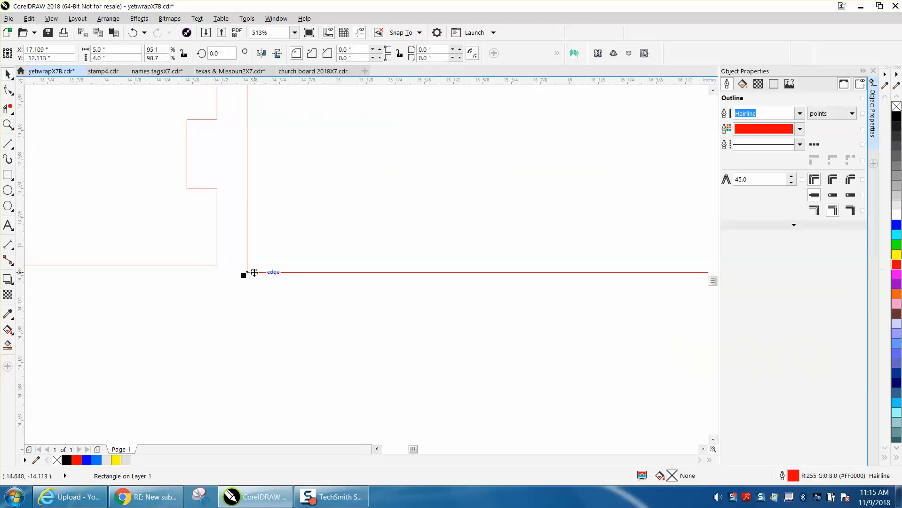
left_click_drag(246, 275, 216, 265)
Examine the reference photos of the finished box beside the page
scroll(242, 307, "down", 2)
scroll(242, 310, "down", 4)
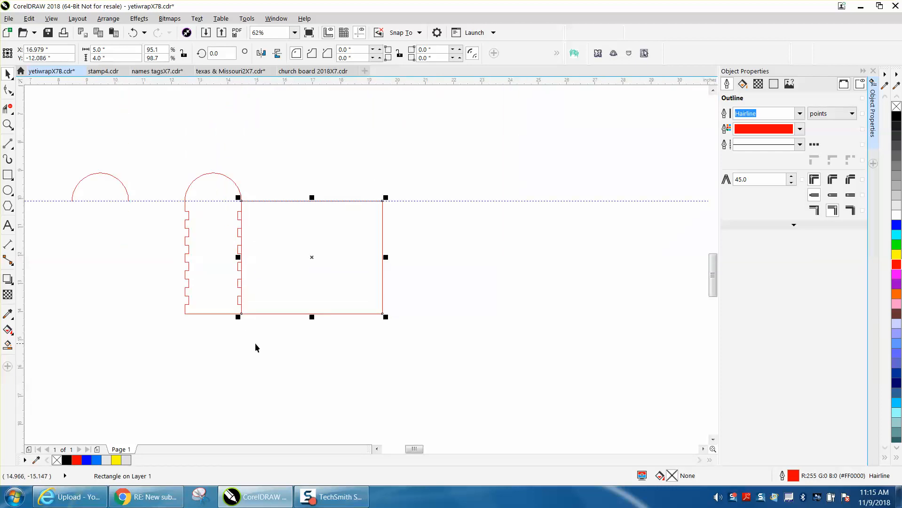
scroll(383, 270, "down", 2)
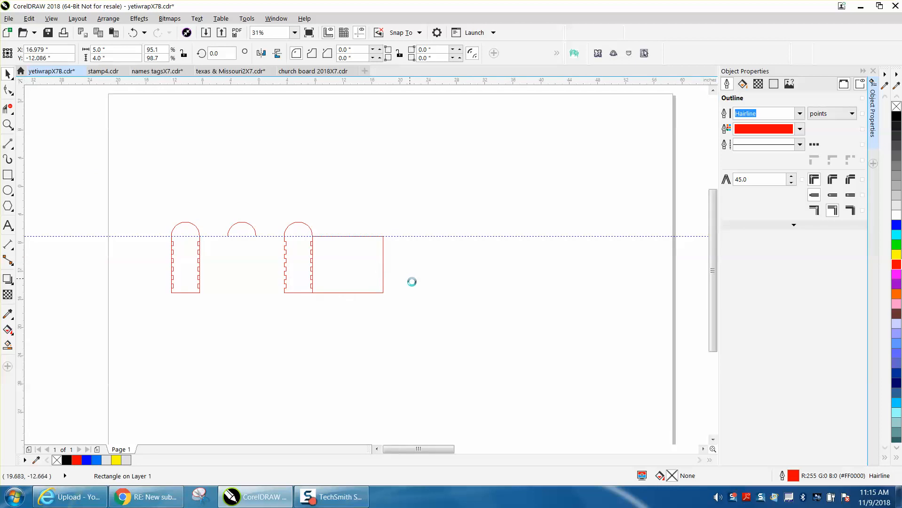
scroll(410, 283, "down", 4)
scroll(617, 266, "down", 2)
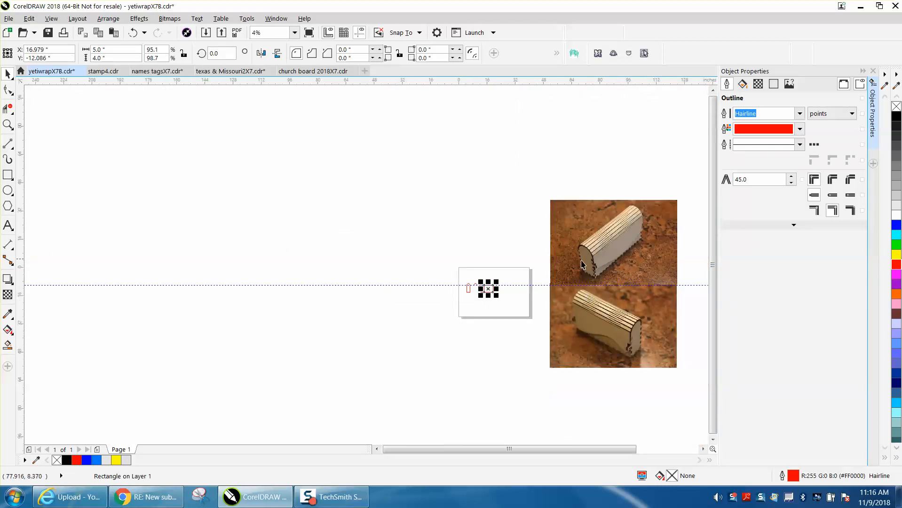
Duplicate the notched arched panel that adjoins the rectangle and move the copy 12 inches to the right
left_click(8, 124)
left_click_drag(460, 269, 529, 314)
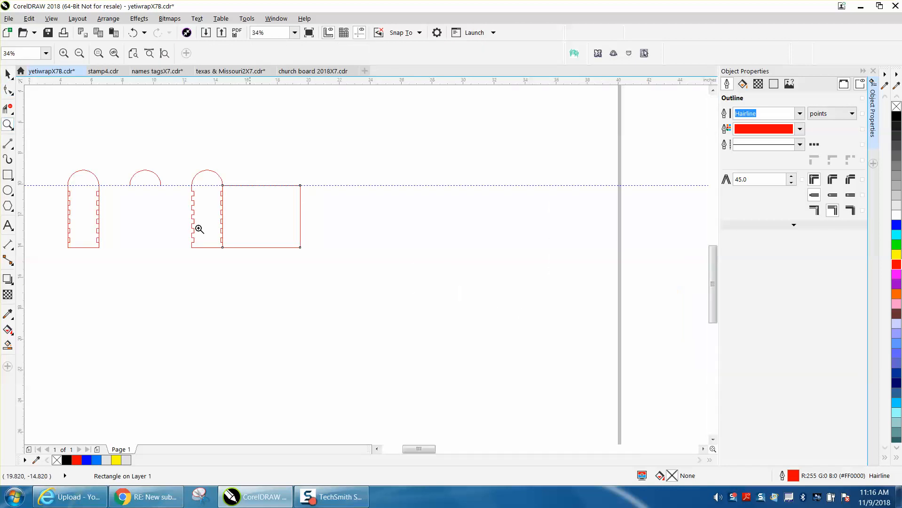
left_click(5, 73)
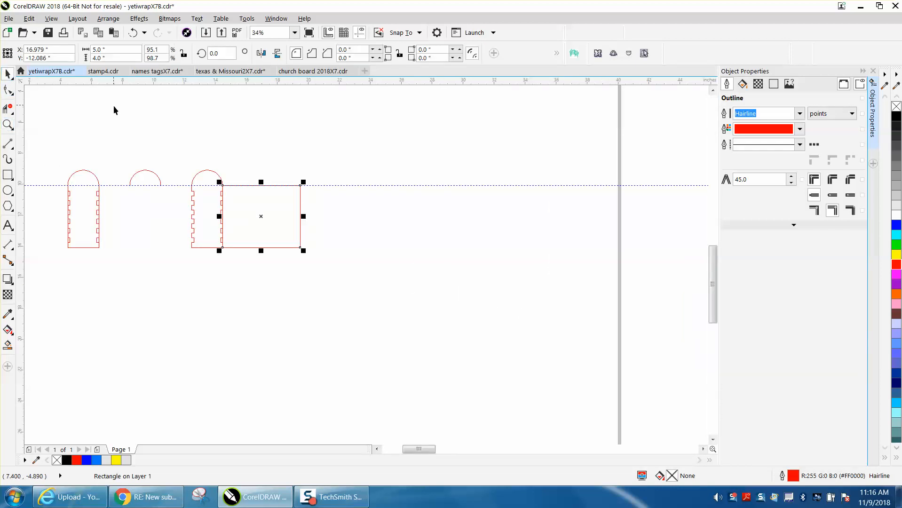
left_click(188, 167)
left_click_drag(219, 243, 227, 249)
key("Right")
key("Right")
key("Right")
key("Right")
key("Right")
key("Right")
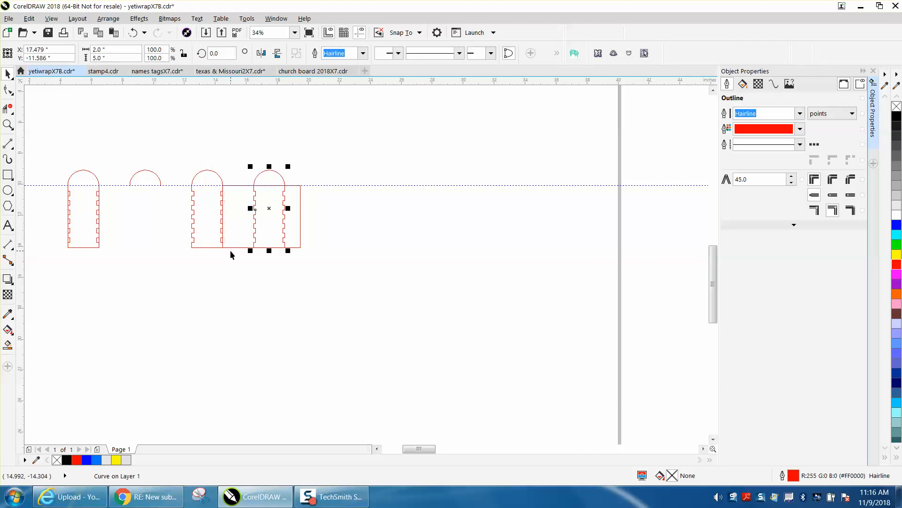
Delete the segments of the rectangle's left edge that close off the arched panel's right-hand notches
left_click(7, 125)
left_click_drag(340, 295, 340, 295)
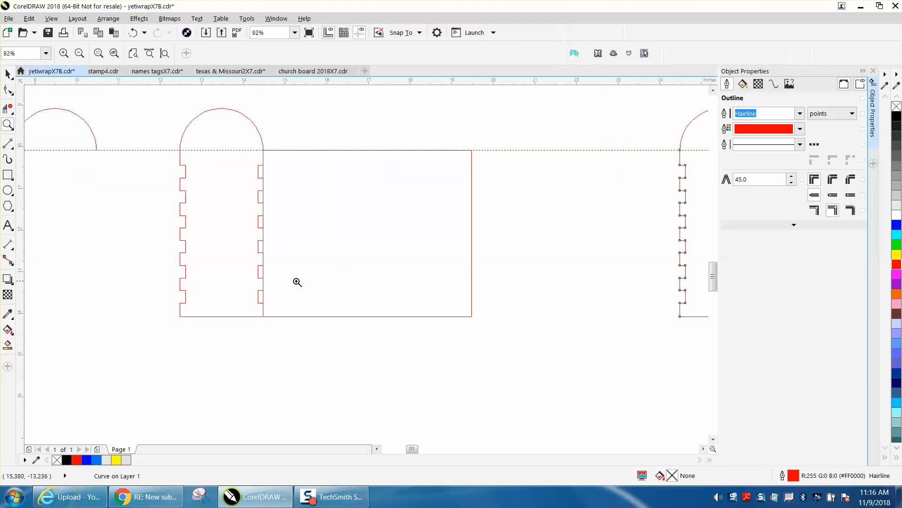
left_click(8, 108)
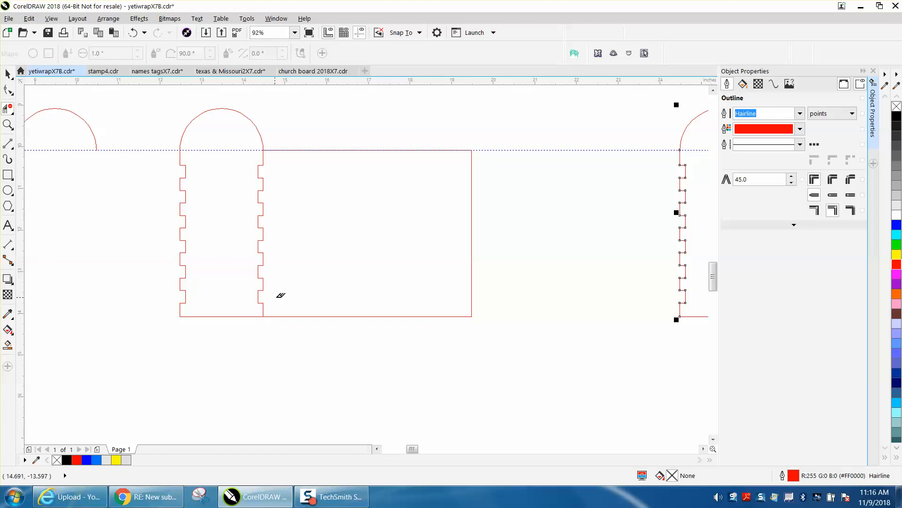
Create a side panel with teeth by smart-filling the rectangle and its notches, and move the new shape 12 inches to the right
left_click(8, 345)
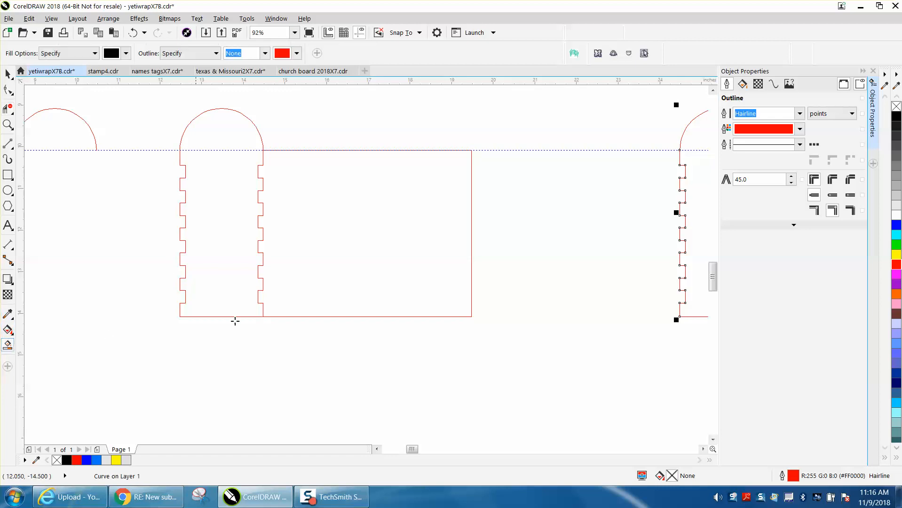
left_click(334, 290)
scroll(262, 259, "down", 3)
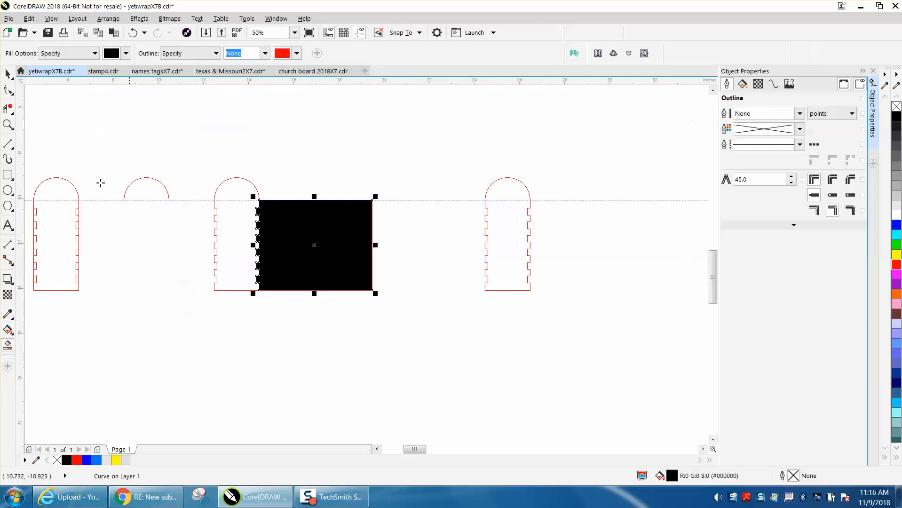
left_click(8, 75)
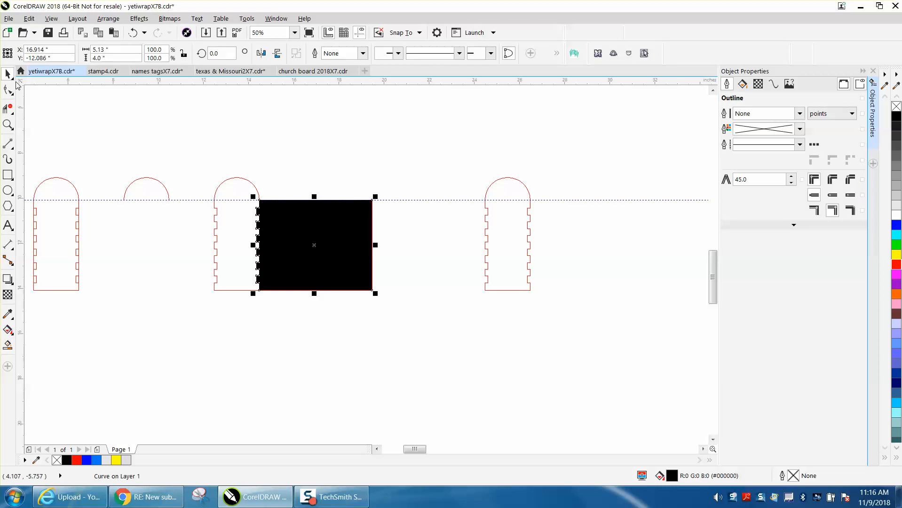
key("Right")
key("Right")
key("Right")
key("Right")
key("Right")
key("Right")
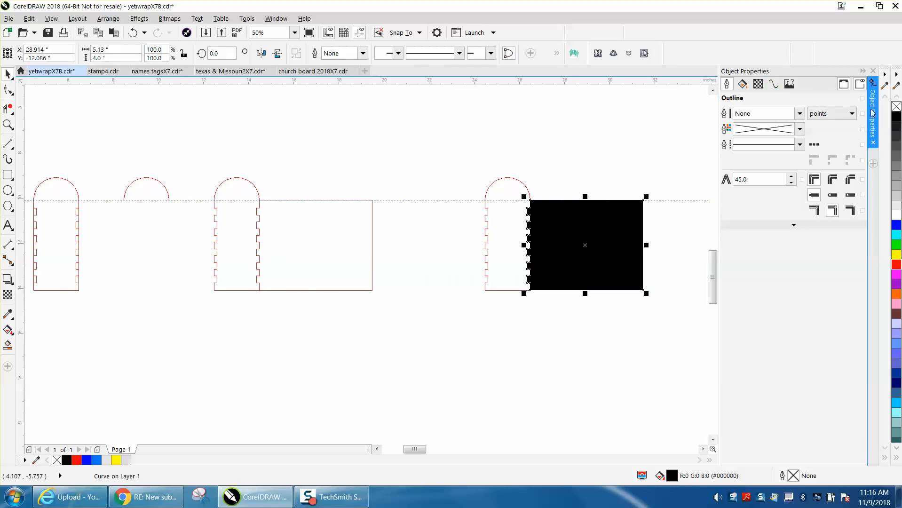
Remove the new side panel's fill, give it a red outline, and move it clear of the copied arched panel
left_click(897, 107)
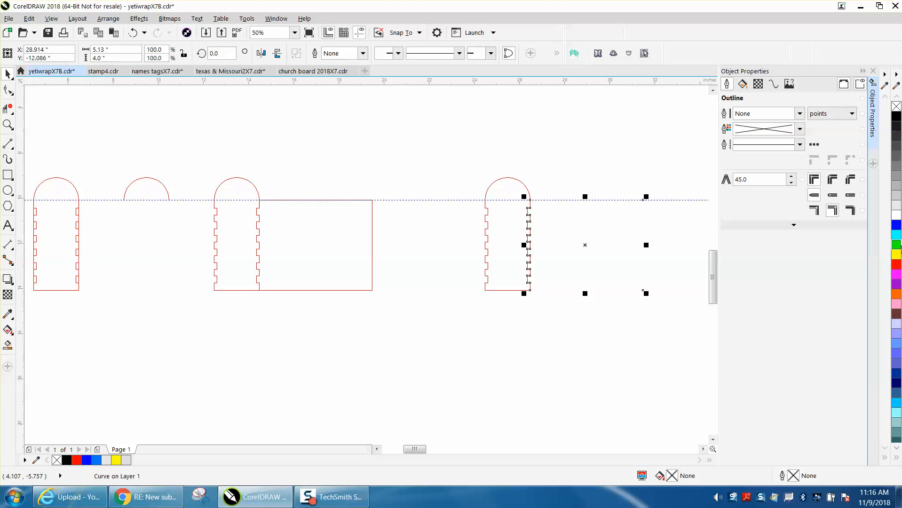
right_click(896, 265)
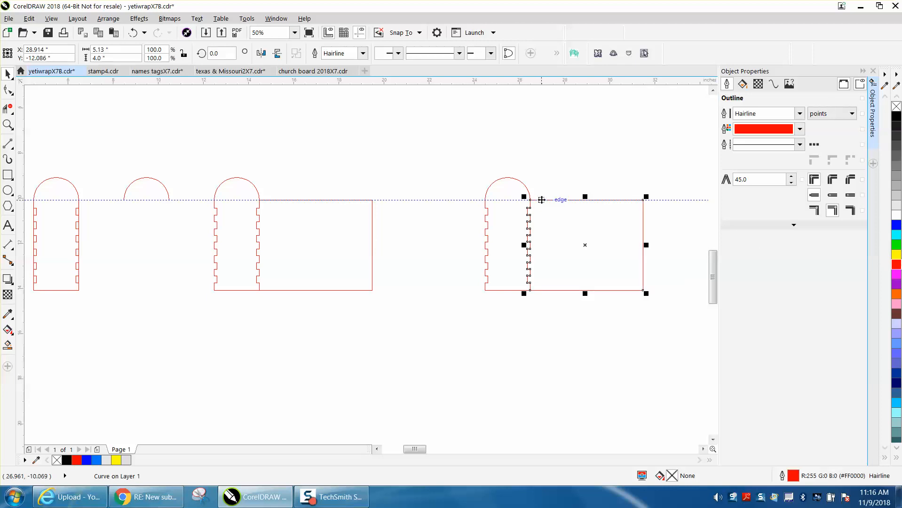
left_click_drag(588, 242, 608, 254)
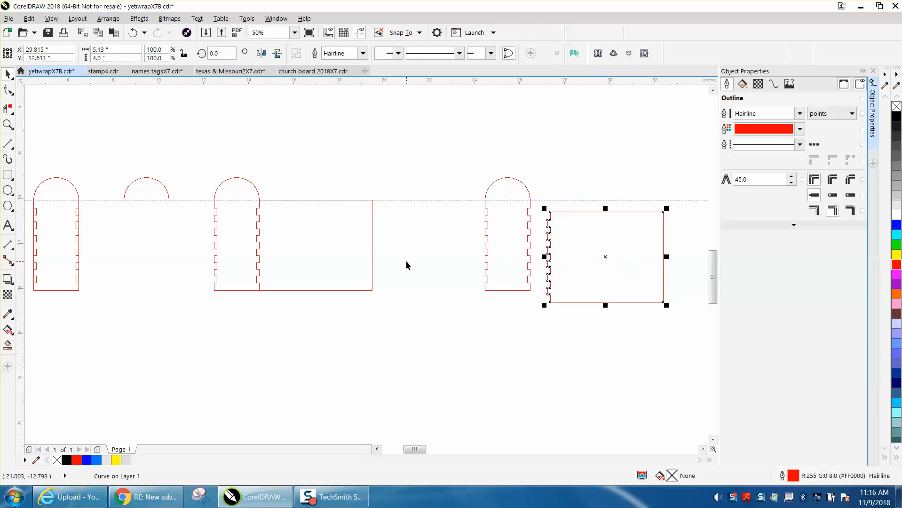
left_click(9, 125)
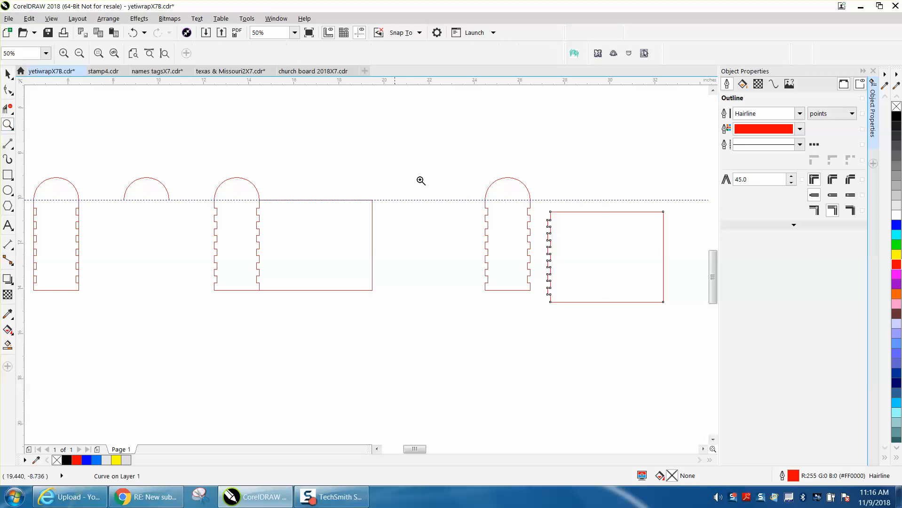
left_click_drag(511, 193, 637, 327)
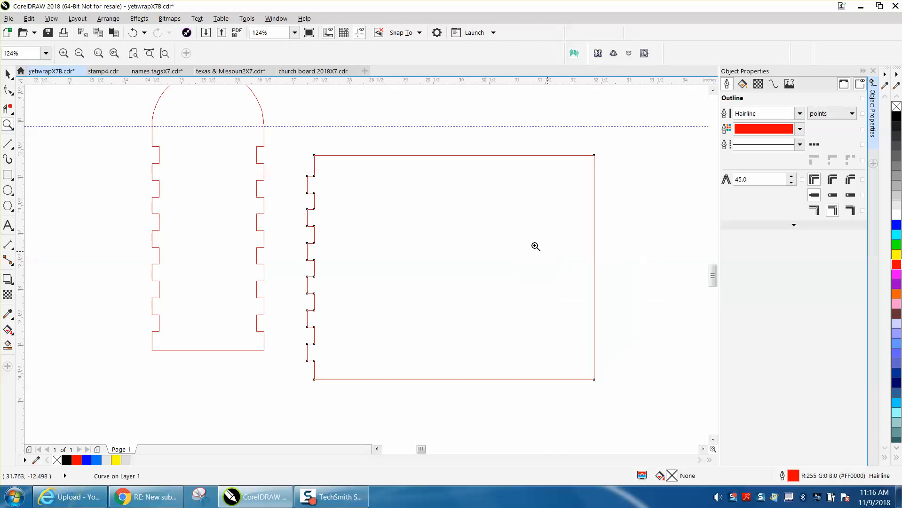
Snap the side panel's lower-left corner onto the copied arched panel's lower-right corner and check how the teeth fit the notches
left_click(8, 74)
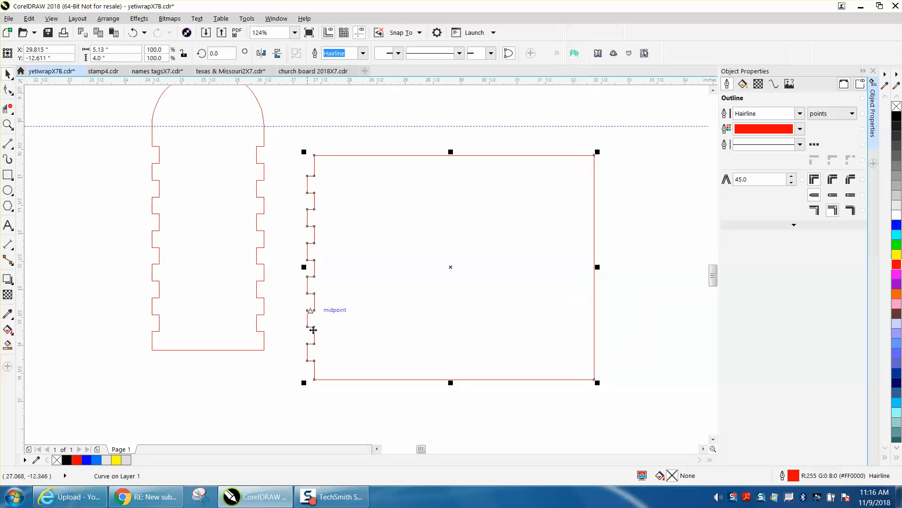
left_click_drag(314, 378, 266, 346)
left_click(268, 347)
left_click(270, 348)
left_click(268, 348)
left_click_drag(265, 347, 265, 350)
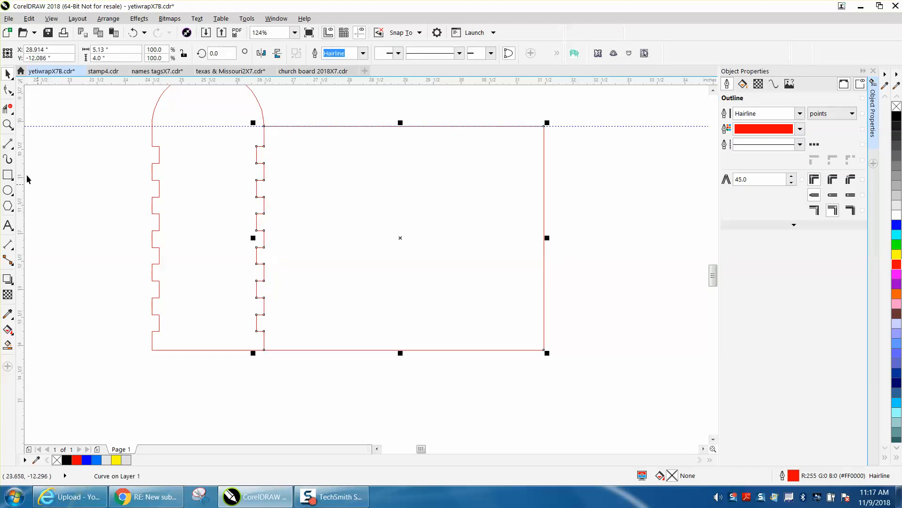
left_click(8, 124)
left_click_drag(249, 199, 290, 229)
scroll(296, 228, "down", 4)
scroll(315, 228, "down", 1)
Set the nudge distance to 1 inch and shift the toothed side panel 1 inch to the right
left_click(8, 74)
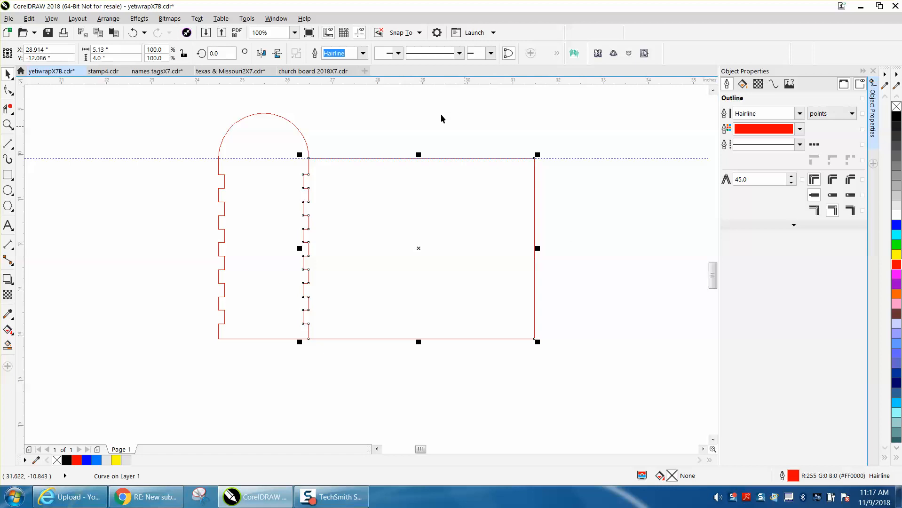
left_click(403, 114)
left_click(339, 53)
left_click_drag(338, 55, 329, 58)
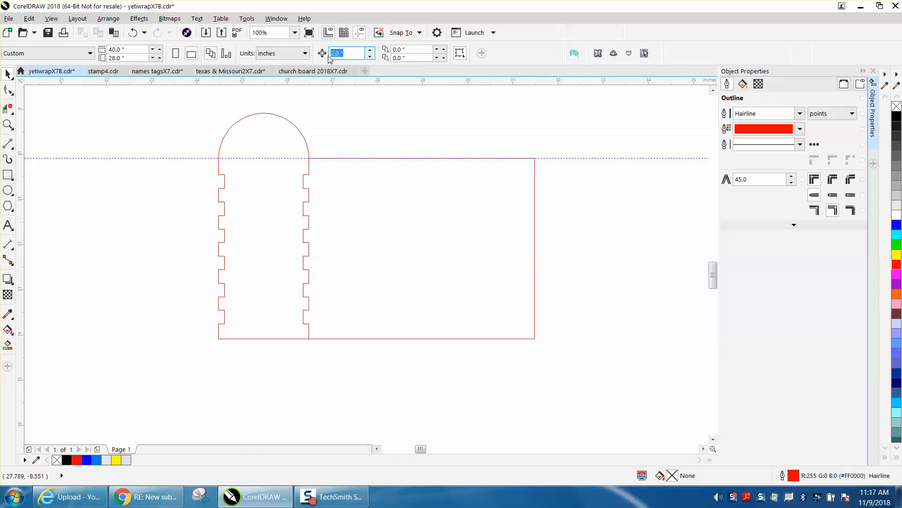
type("1")
left_click(454, 159)
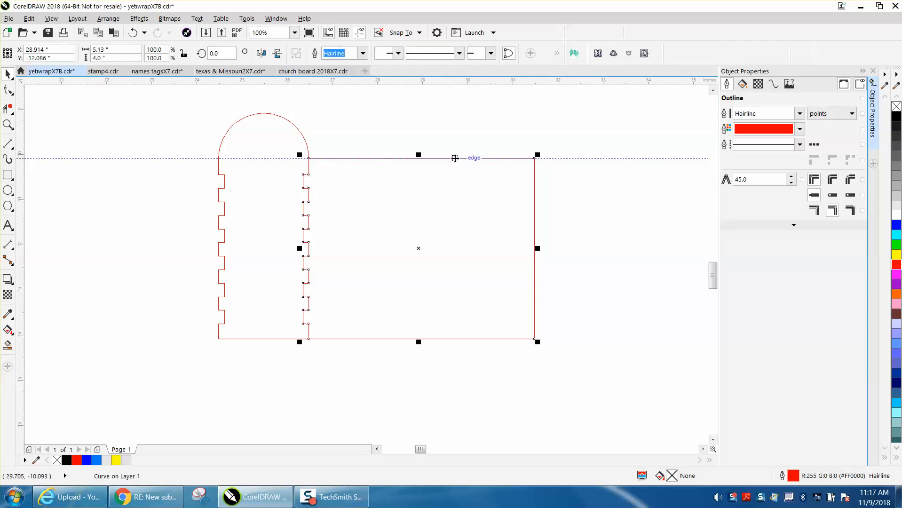
key("Right")
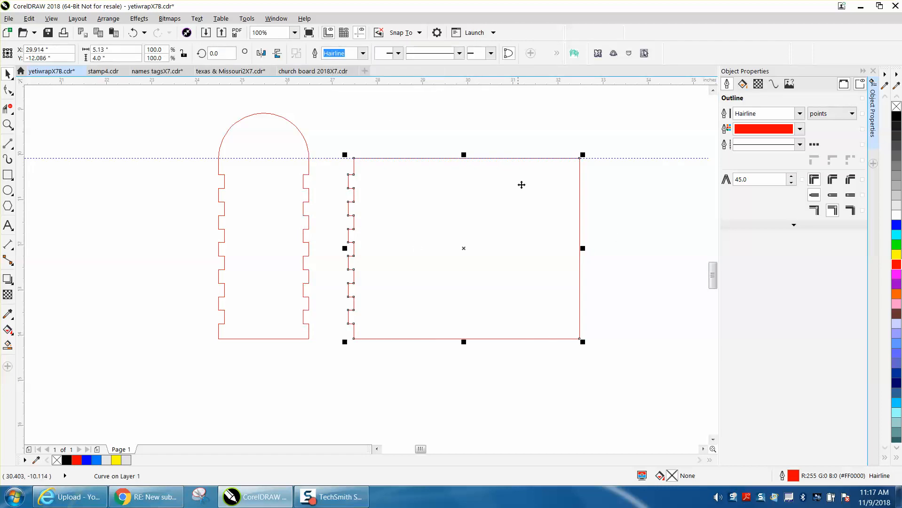
Draw a rectangle below the copied panels and size it 5 inches wide by 3.14 inches high
scroll(514, 187, "down", 1)
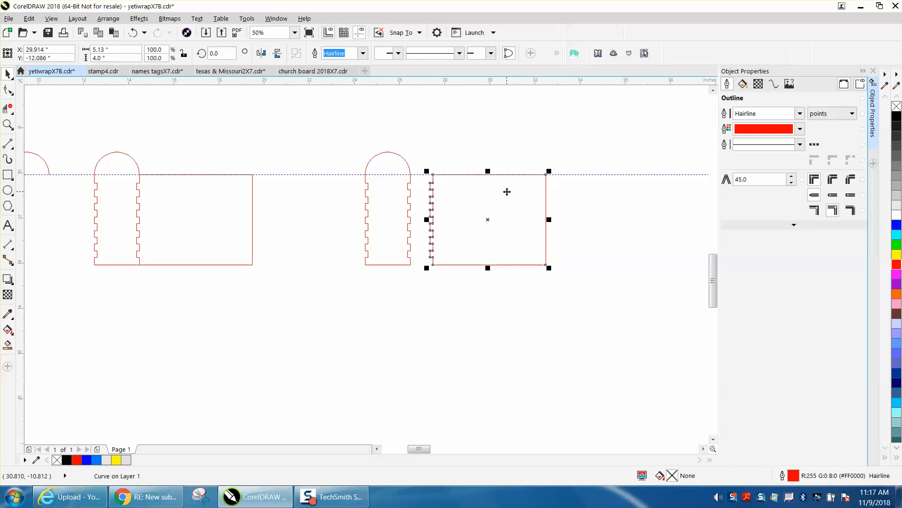
left_click(140, 164)
left_click(137, 164)
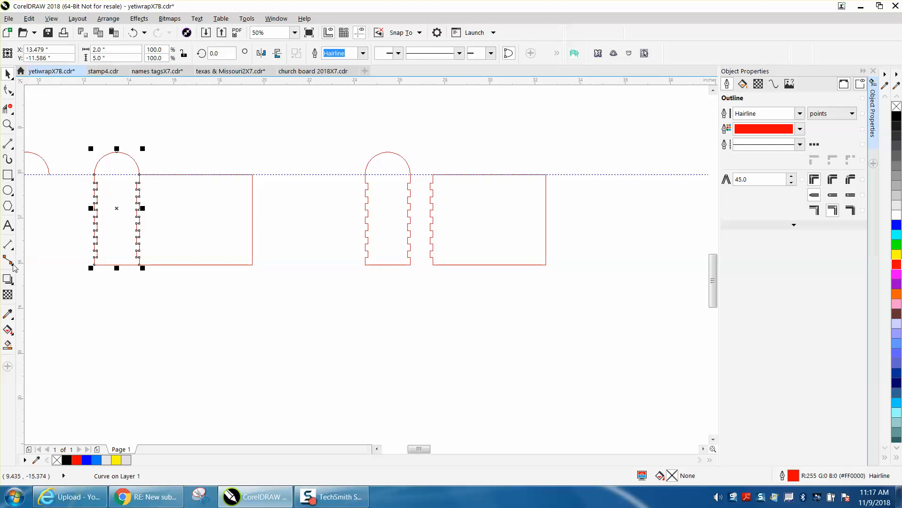
left_click(7, 174)
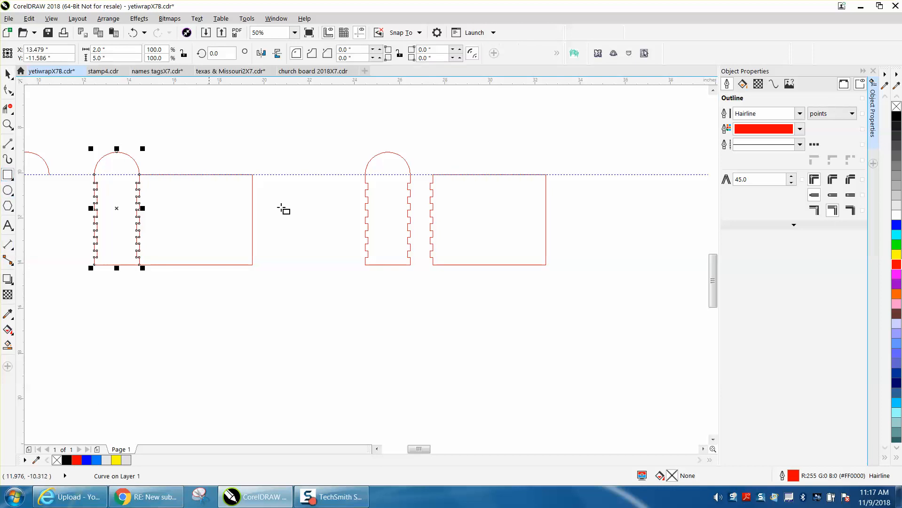
left_click_drag(332, 284, 470, 366)
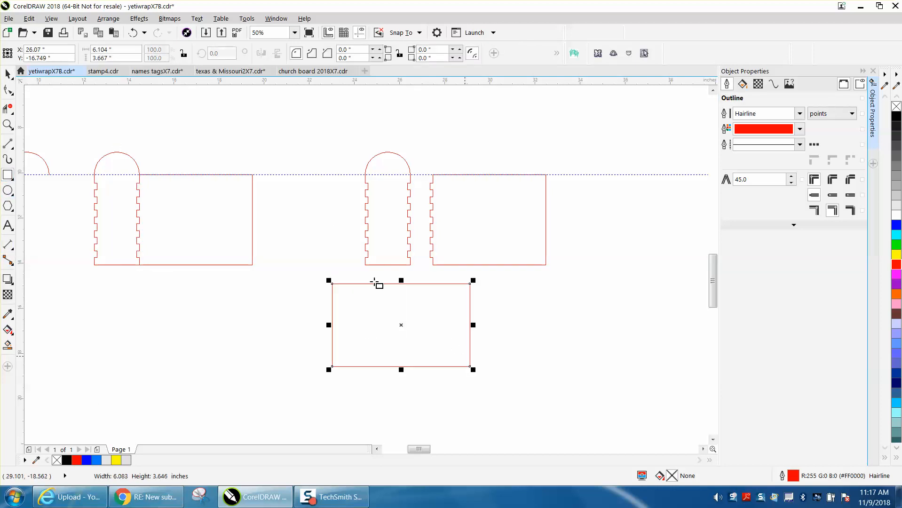
left_click(124, 53)
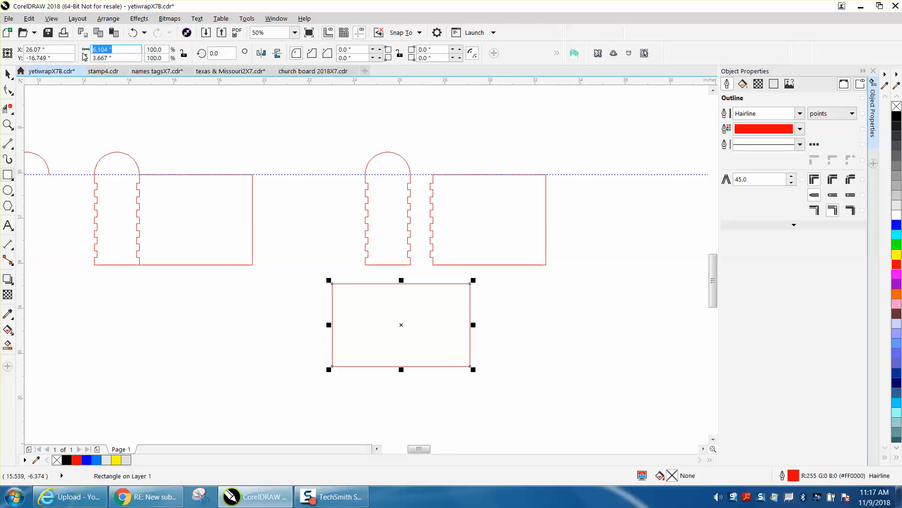
type("5")
left_click_drag(113, 58, 96, 59)
type("3.140")
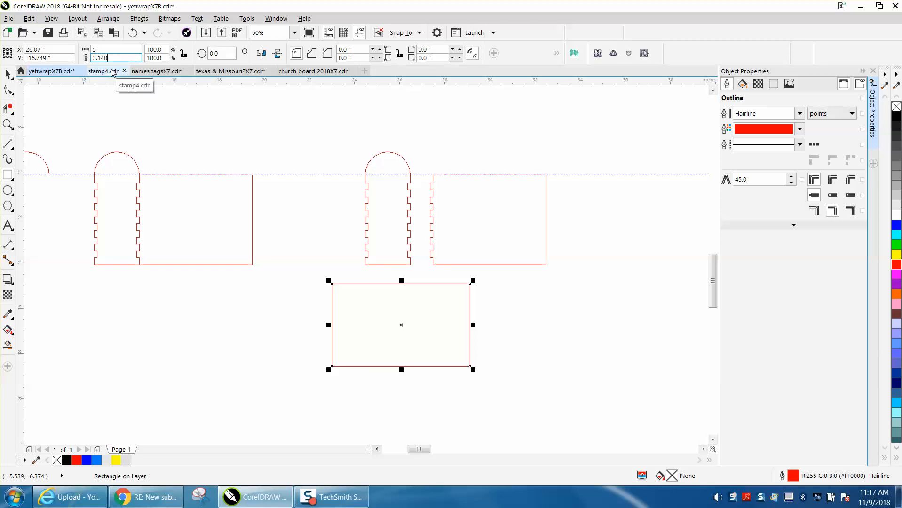
key("Return")
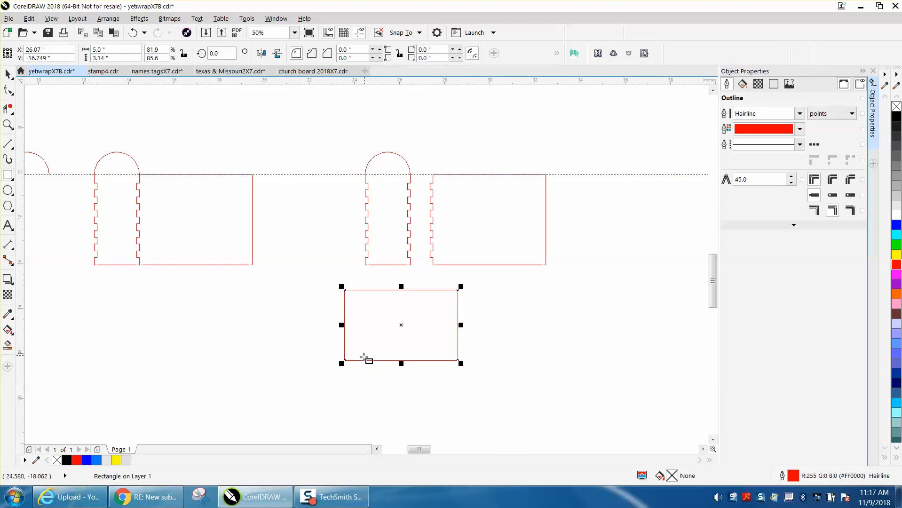
Undo the stray rectangle and snap the 5 by 3.14 inch rectangle onto the toothed side panel's top edge
mouse_move(344, 361)
left_mouse_down()
mouse_move(441, 298)
mouse_move(460, 254)
left_mouse_up()
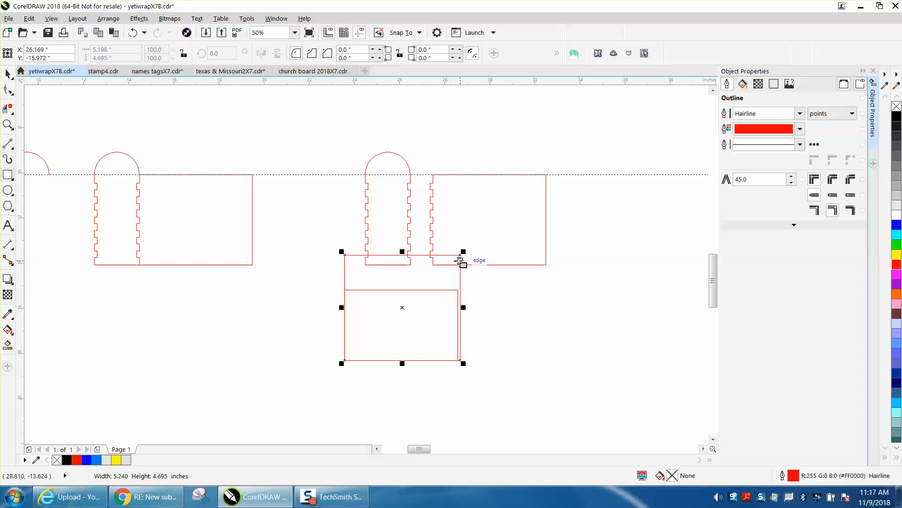
left_click(133, 32)
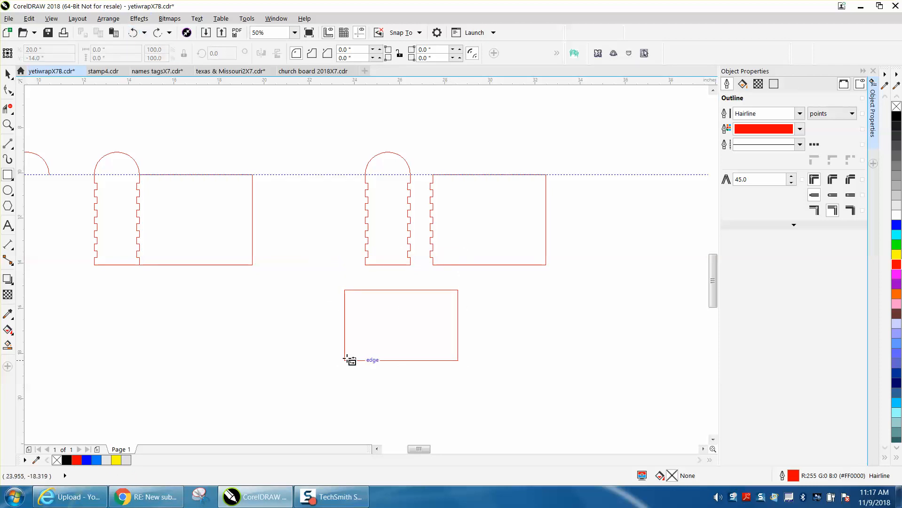
left_click(8, 74)
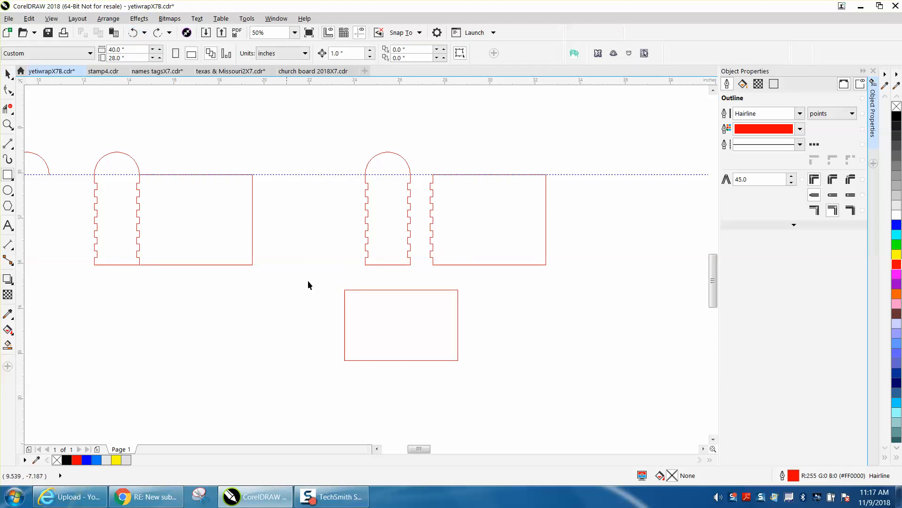
left_click(346, 361)
left_click_drag(347, 361, 432, 177)
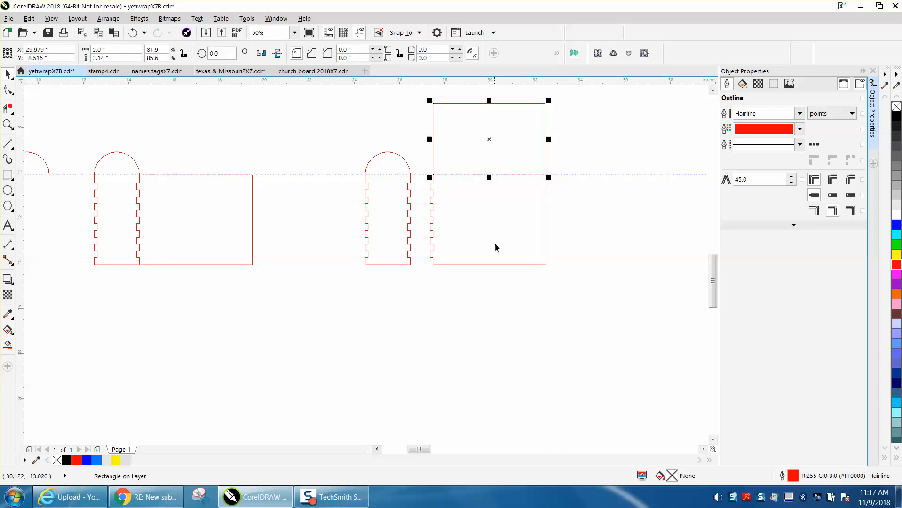
Delete the shared horizontal edge between the toothed side panel and the rectangle above it
left_click(8, 124)
left_click_drag(417, 160, 598, 234)
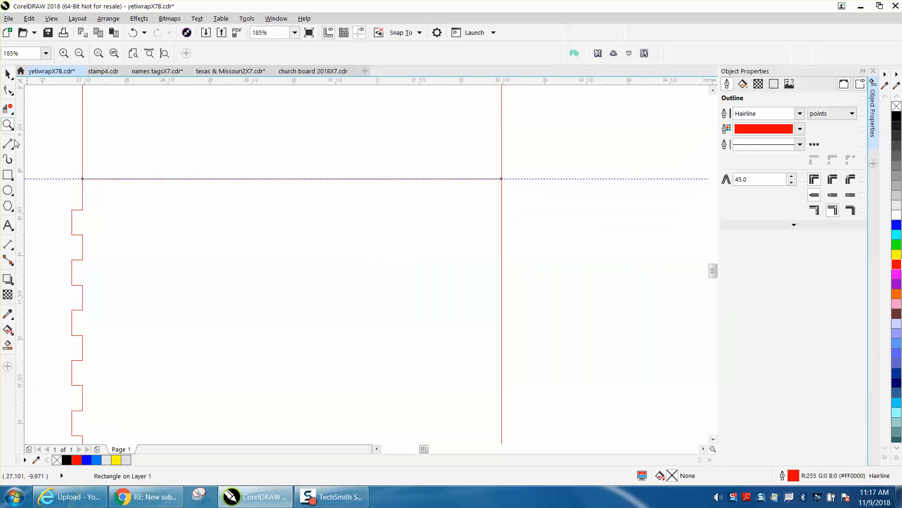
left_click(9, 109)
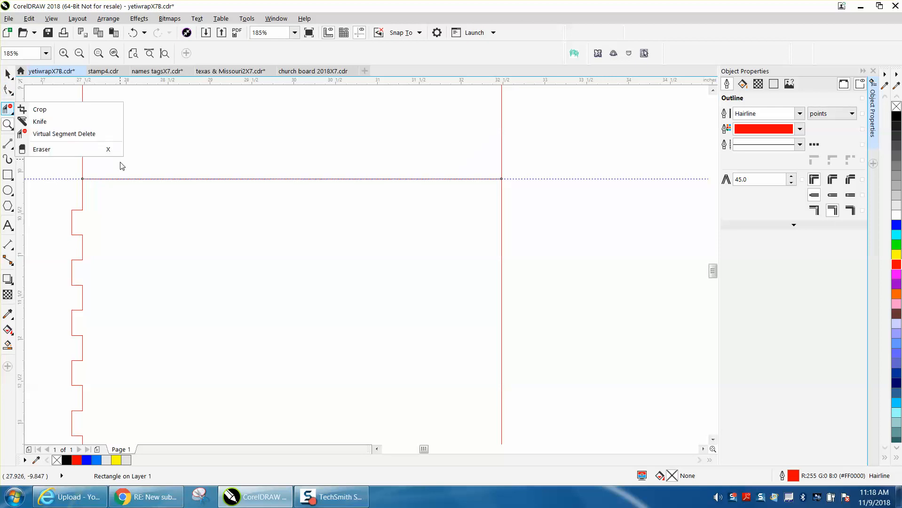
left_click(57, 134)
left_click_drag(126, 164, 141, 186)
scroll(390, 229, "down", 2)
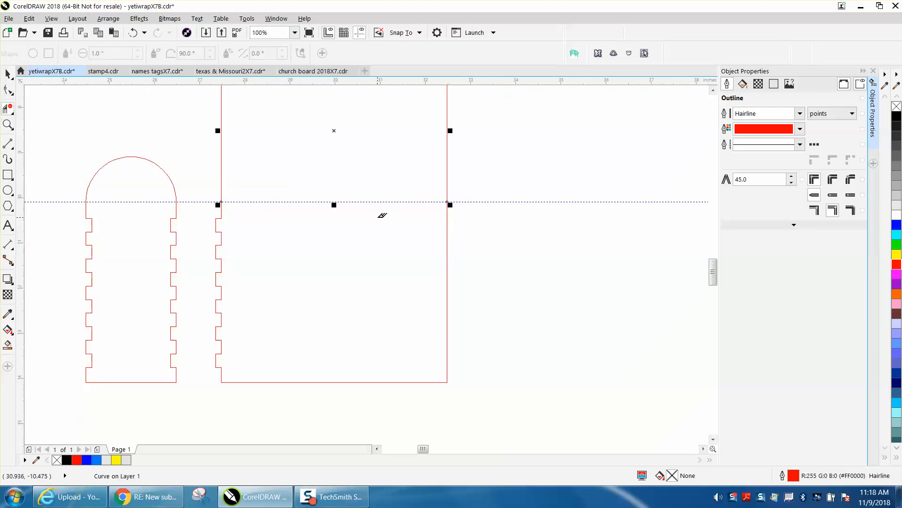
Try smart-filling the combined side panel and upper rectangle as one shape, and undo the fill
left_click(8, 345)
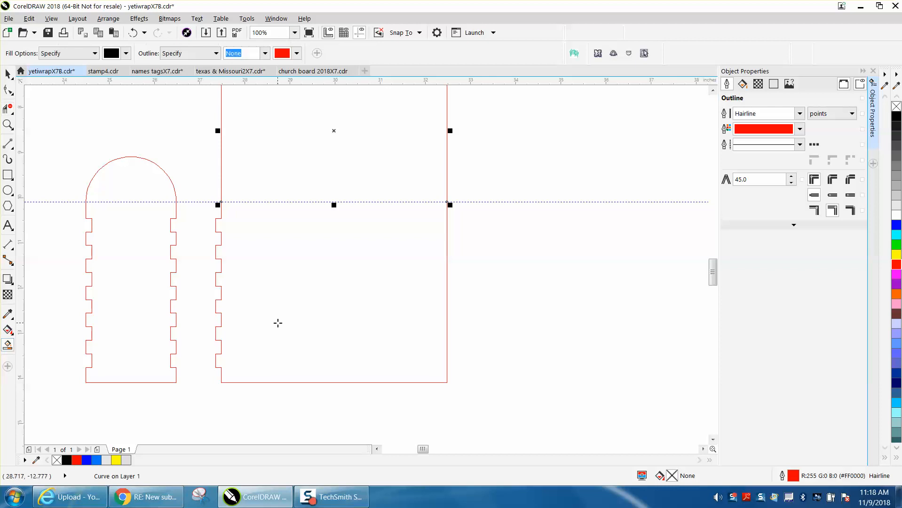
left_click(278, 323)
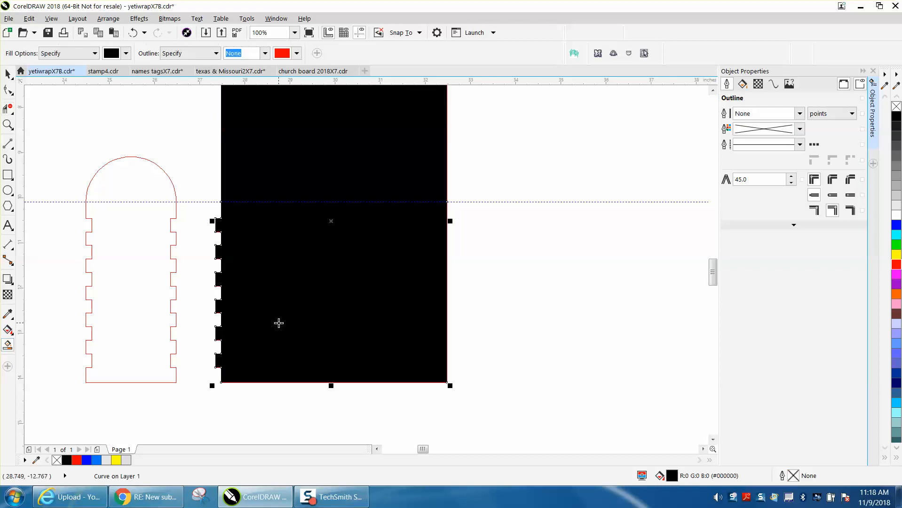
left_click(134, 33)
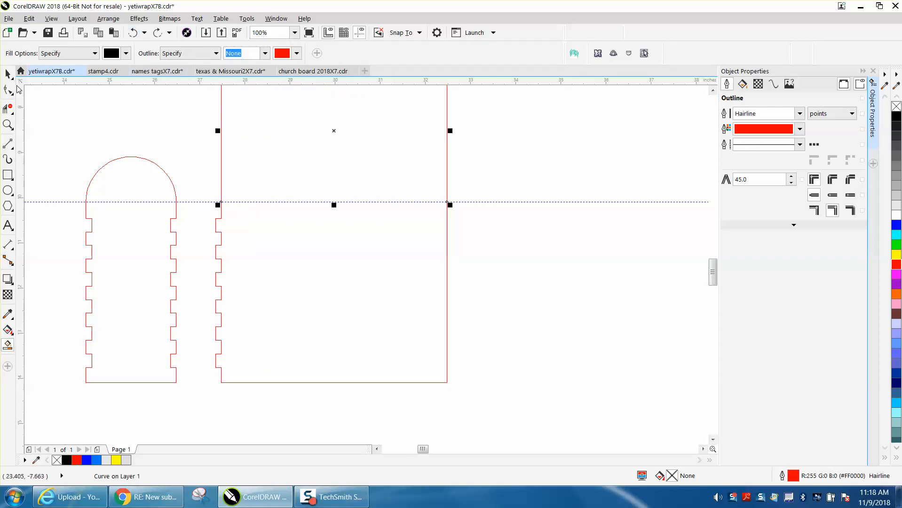
key("space")
scroll(525, 227, "down", 2)
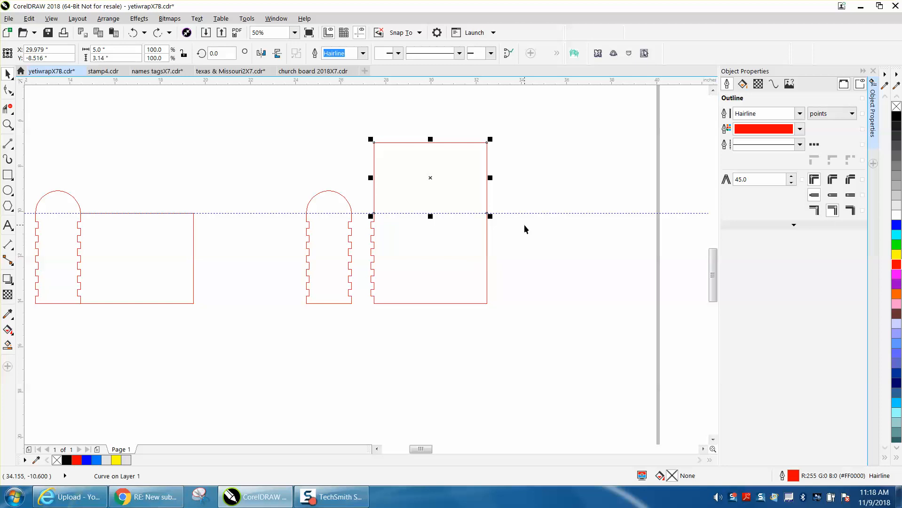